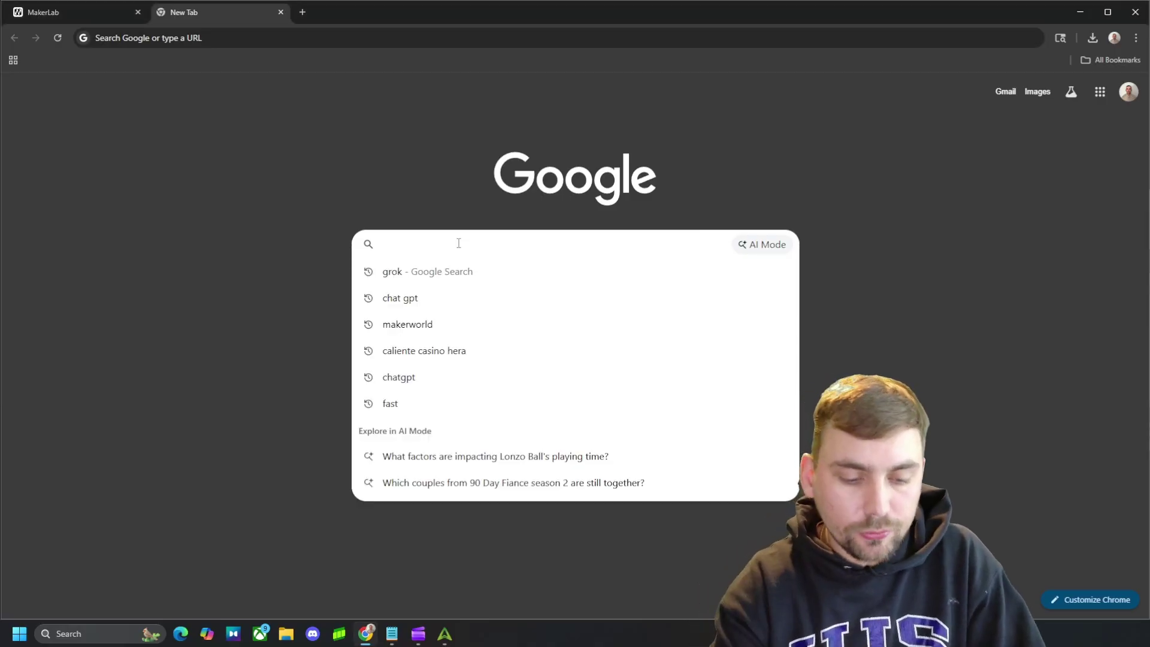
Step: Search Google Images for 'messi', filtered to Creative Commons licenses
type("messi\\")
key("BackSpace")
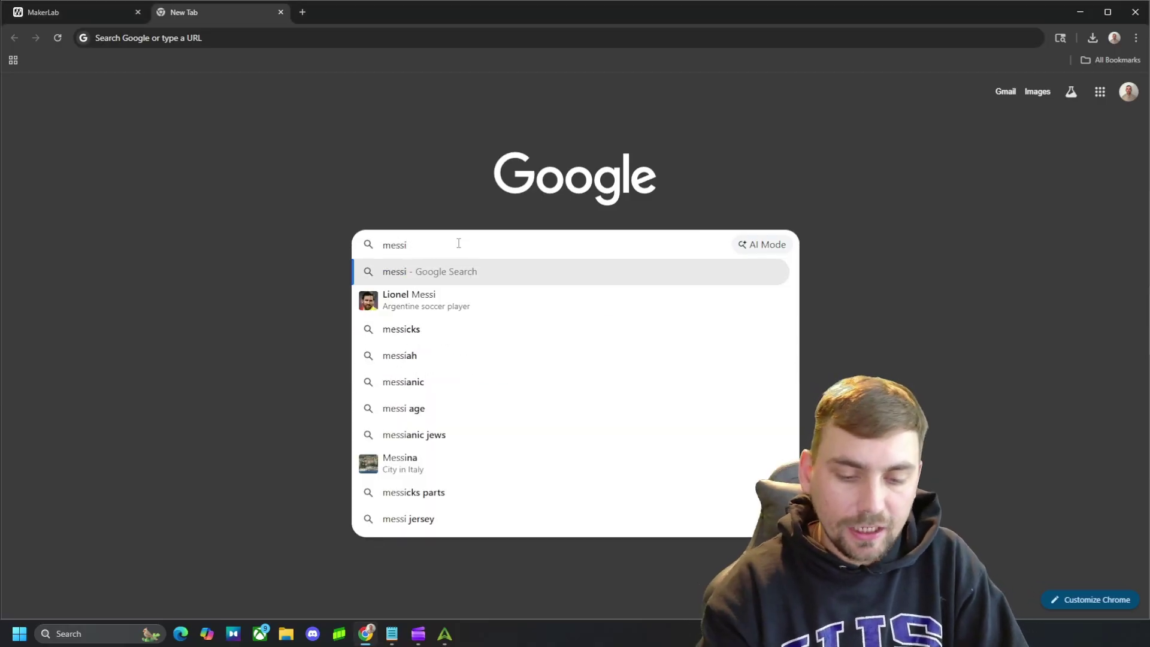
key("Return")
left_click(223, 144)
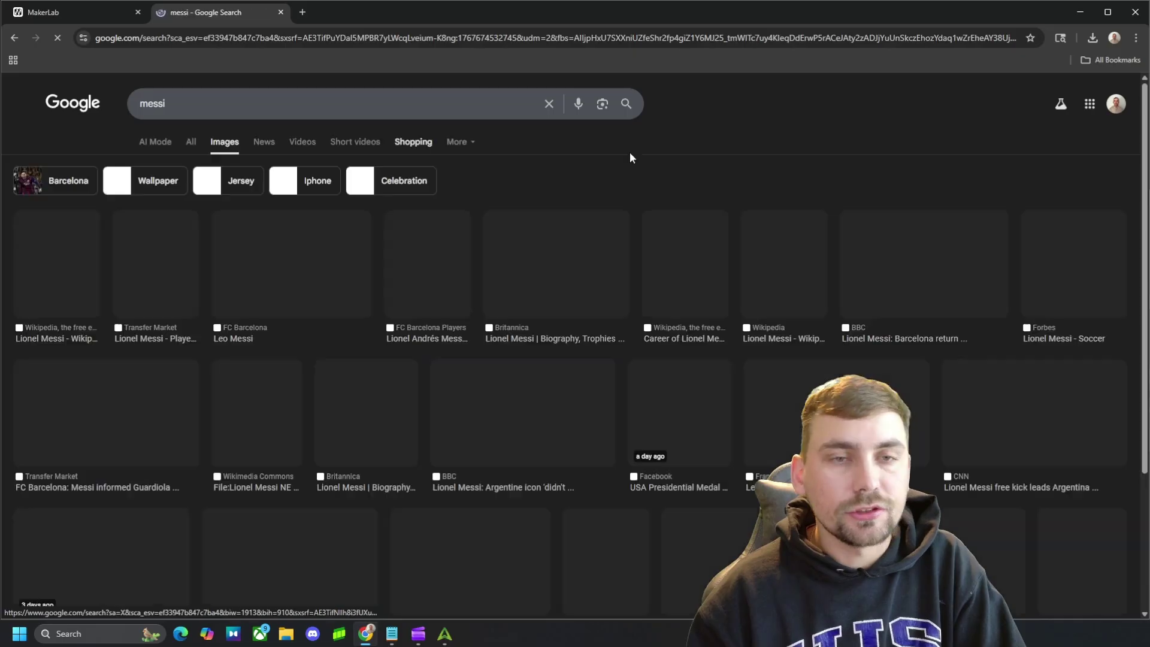
left_click(468, 144)
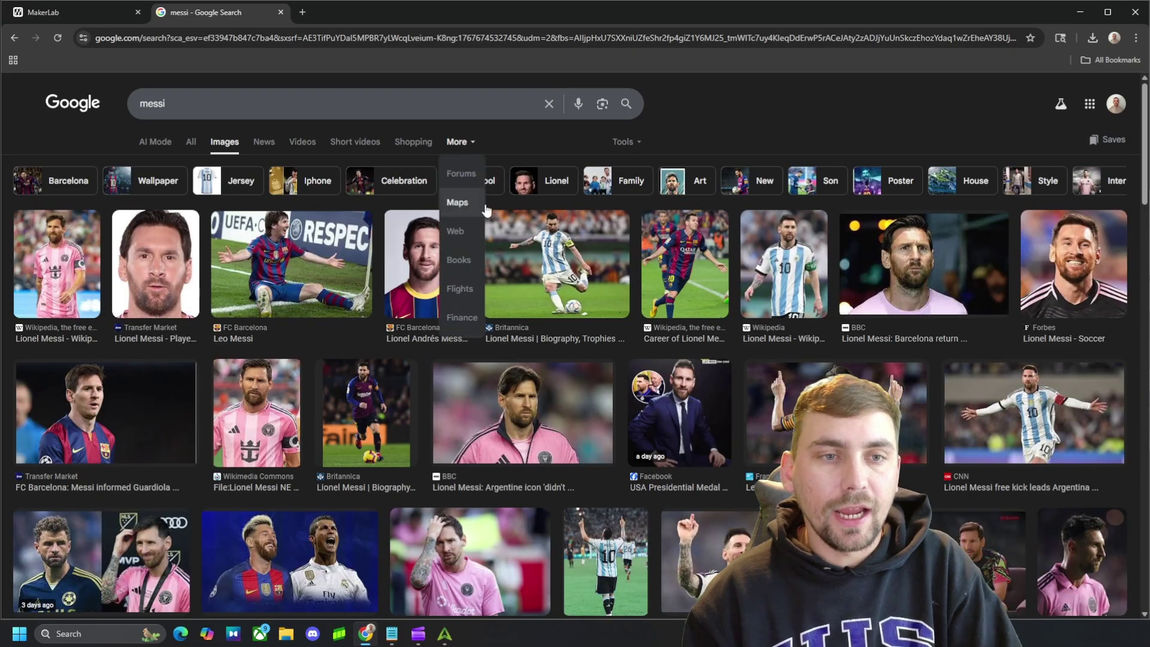
left_click(623, 142)
mouse_move(664, 209)
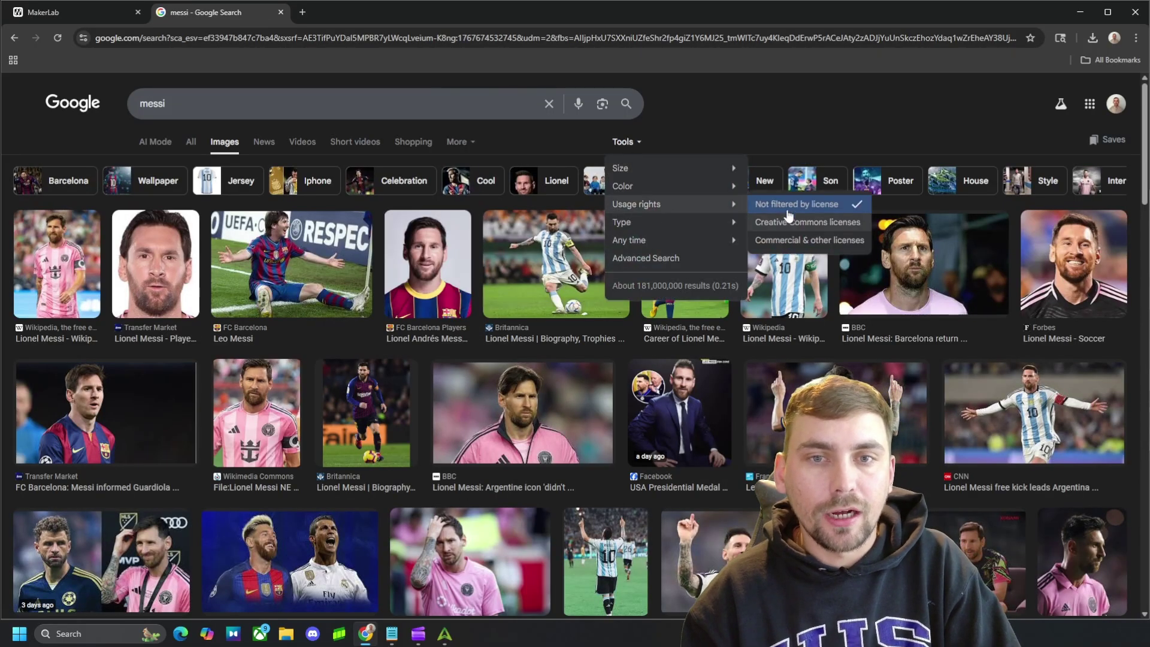
left_click(789, 223)
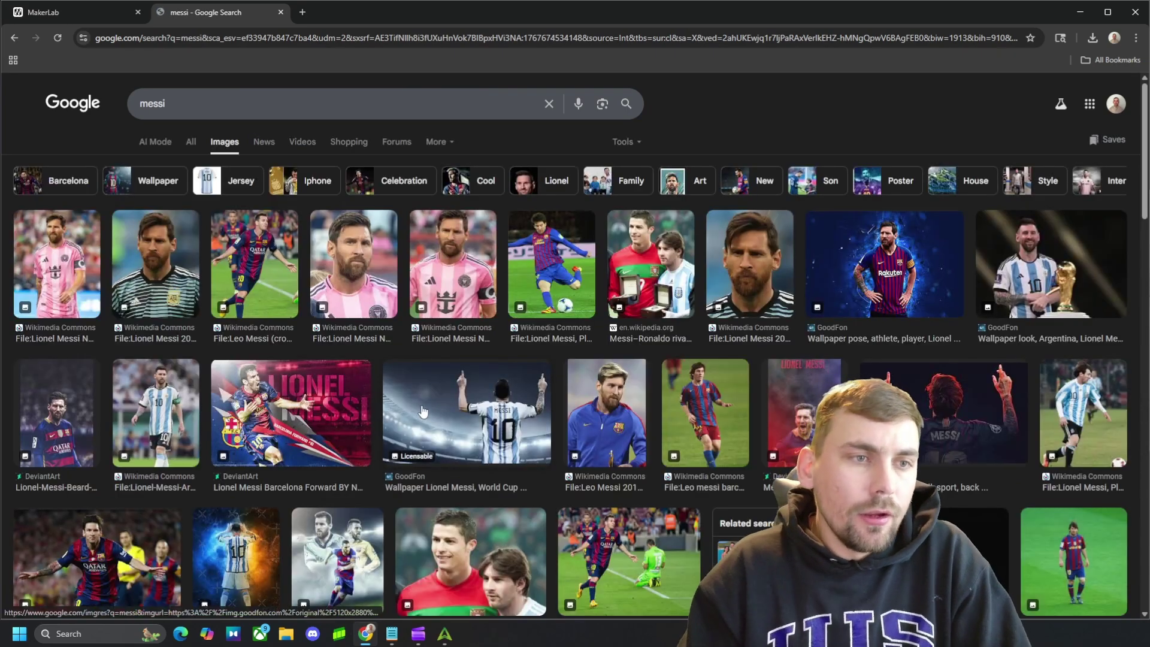
Step: Save the Messi Barcelona photo to Downloads as Messi_Barcelona_-_Valladolid.jpg
scroll(712, 478, "down", 2)
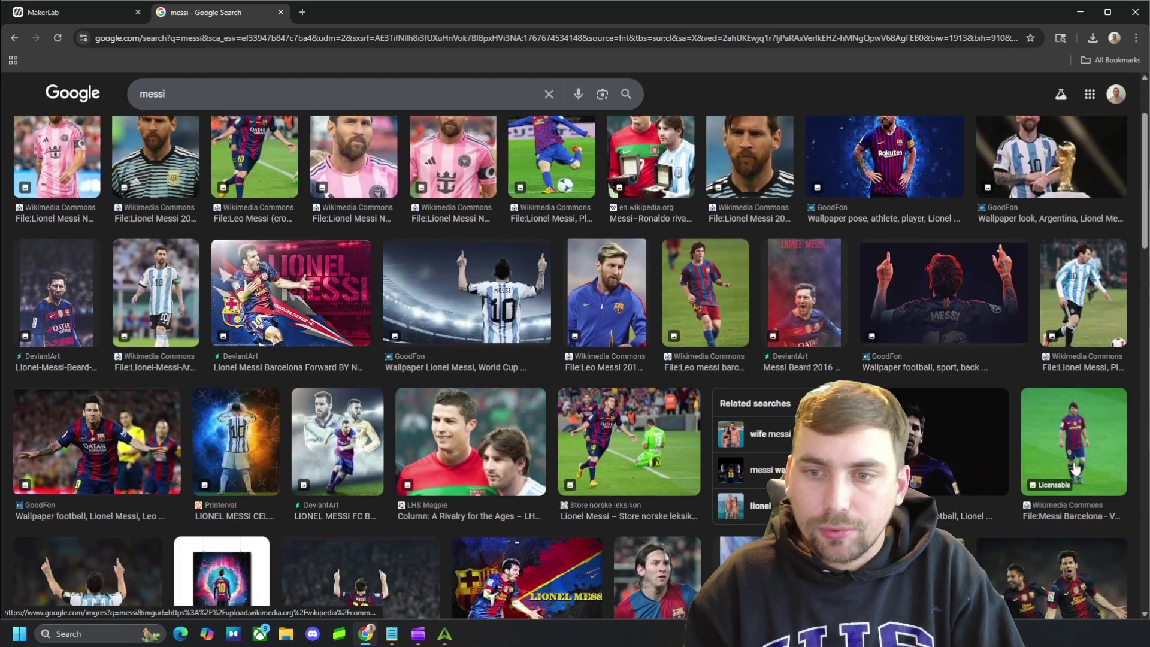
left_click(1089, 437)
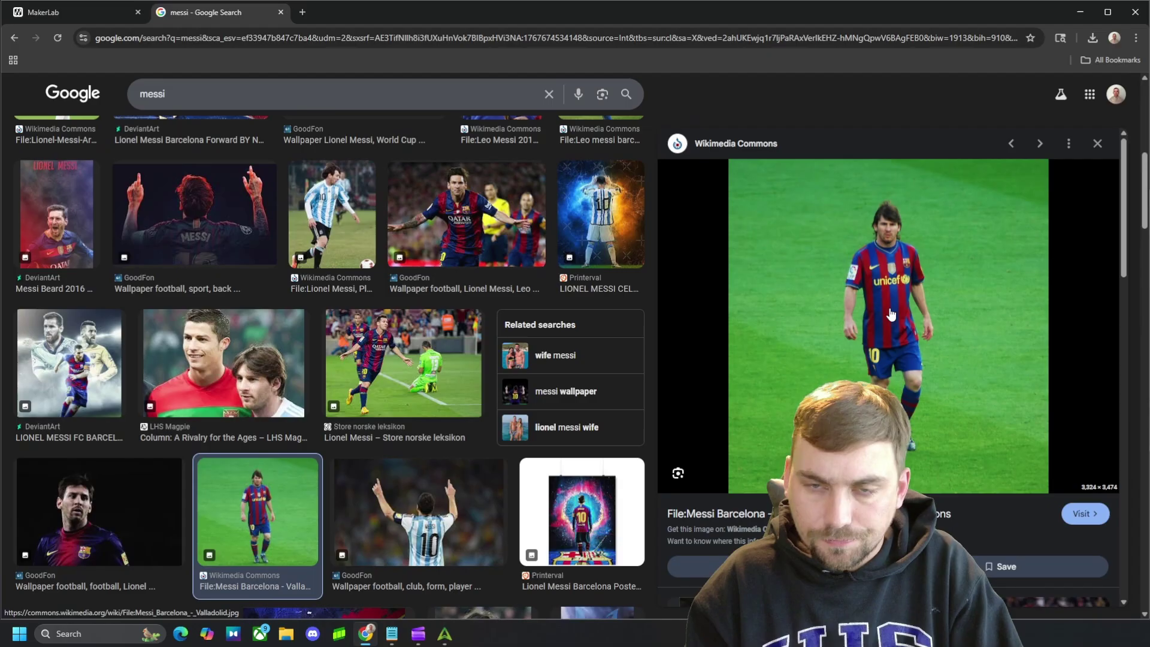
right_click(900, 313)
left_click(967, 512)
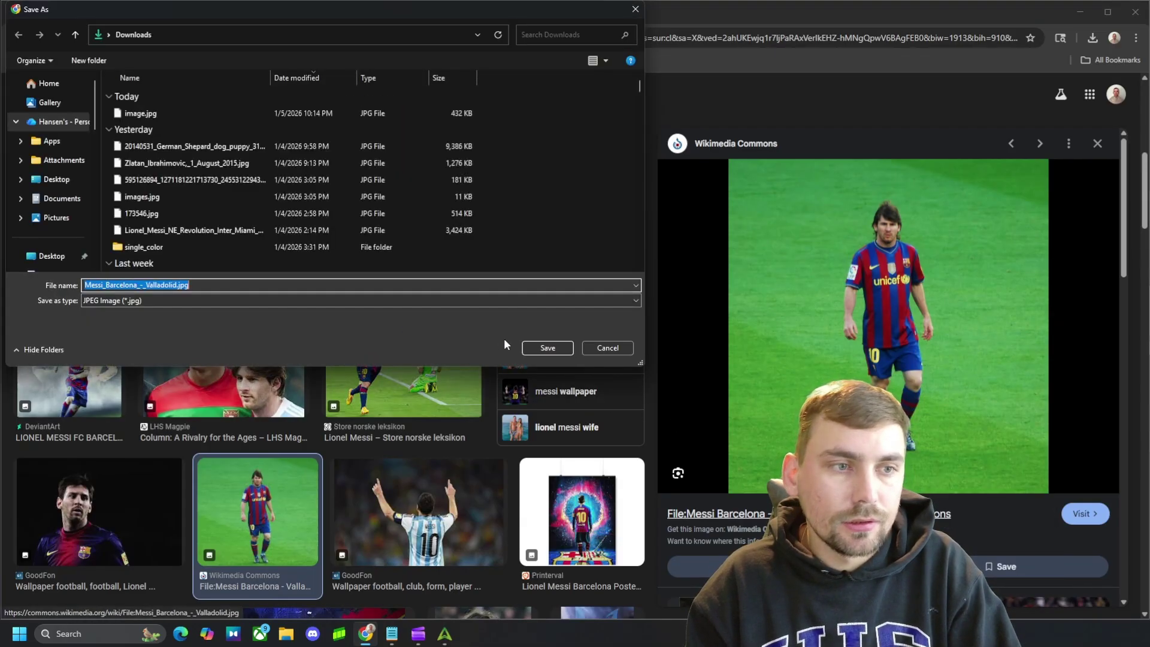
left_click(542, 353)
Step: Return to the MakerLab page and open the MakerWorld site in a new tab
left_click(84, 15)
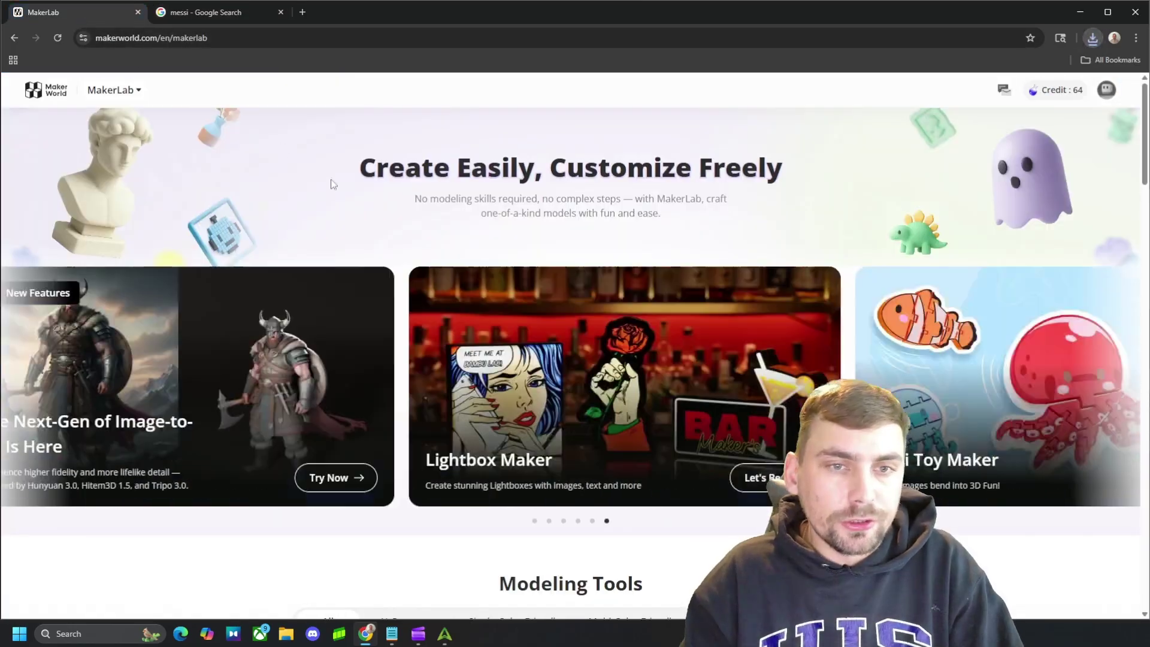
scroll(481, 405, "down", 5)
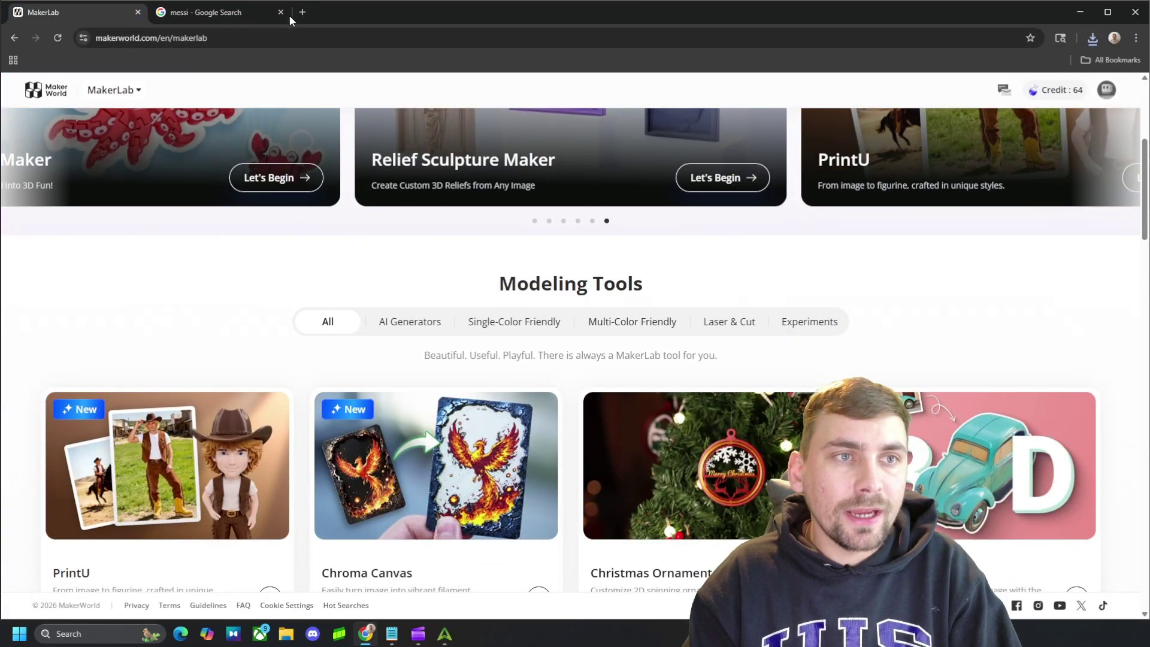
left_click(303, 12)
type("maker")
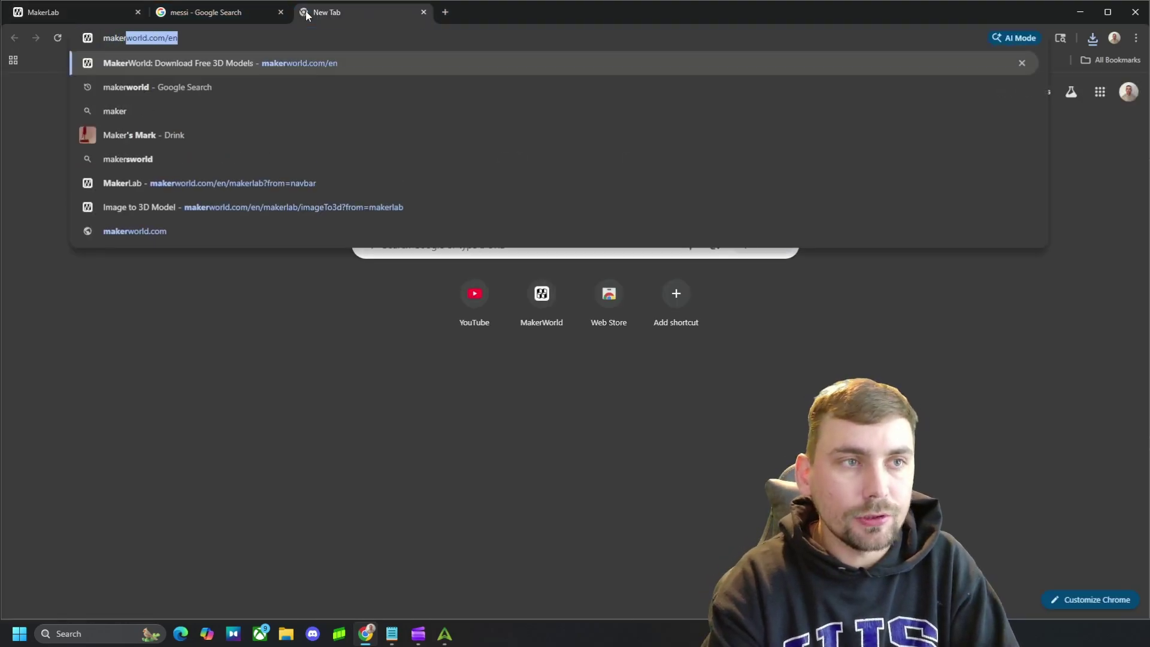
key("Return")
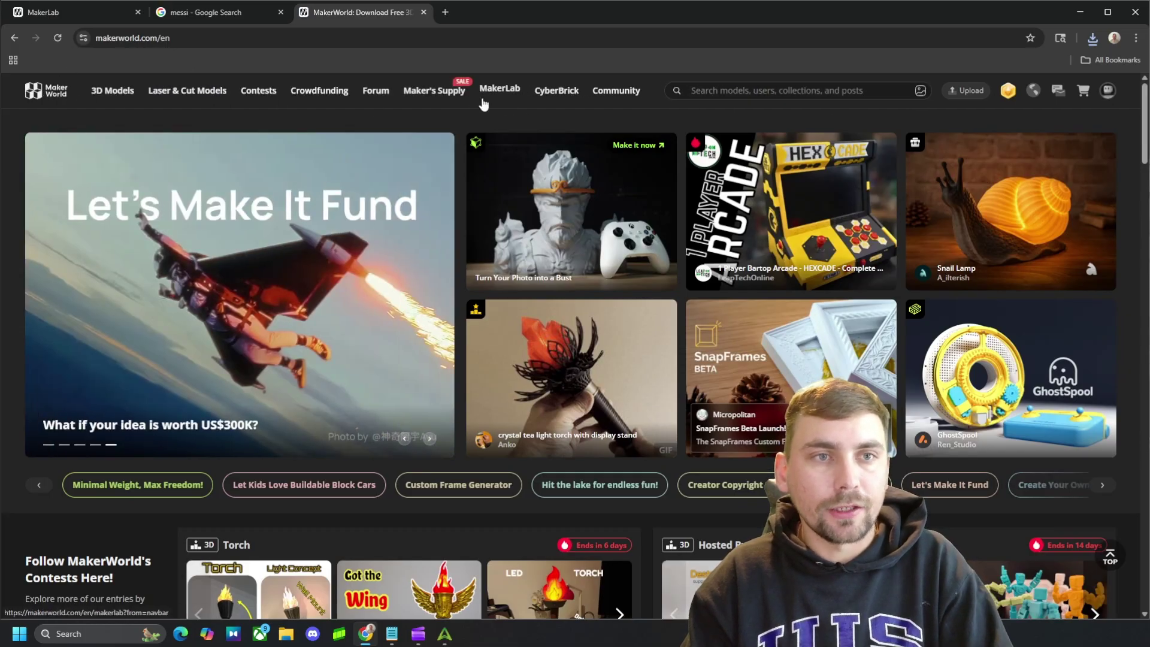
Step: Search the web for 'maker lab' and open MakerWorld's MakerLab page
left_click(446, 12)
type("maker l")
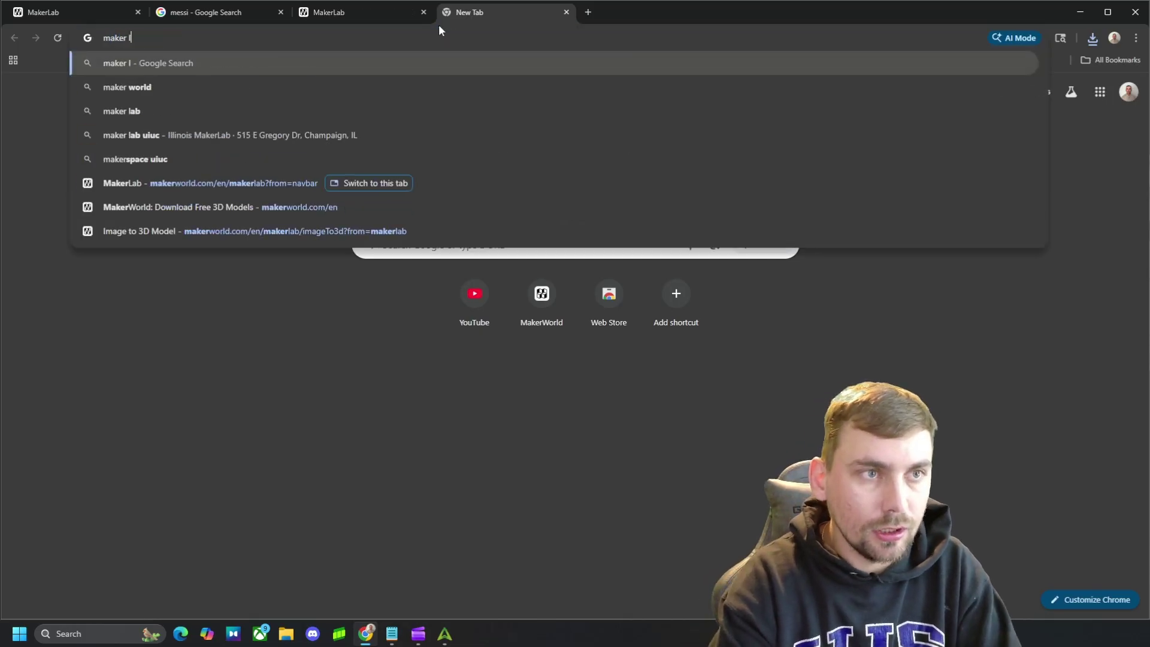
type("ab")
key("Return")
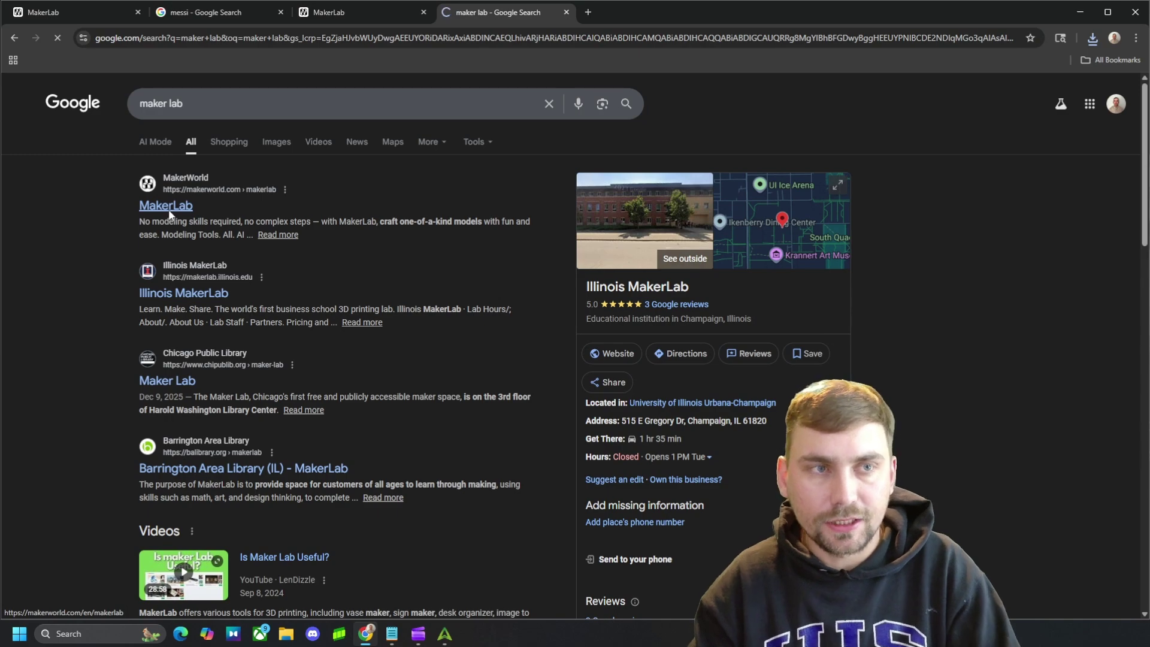
left_click(168, 211)
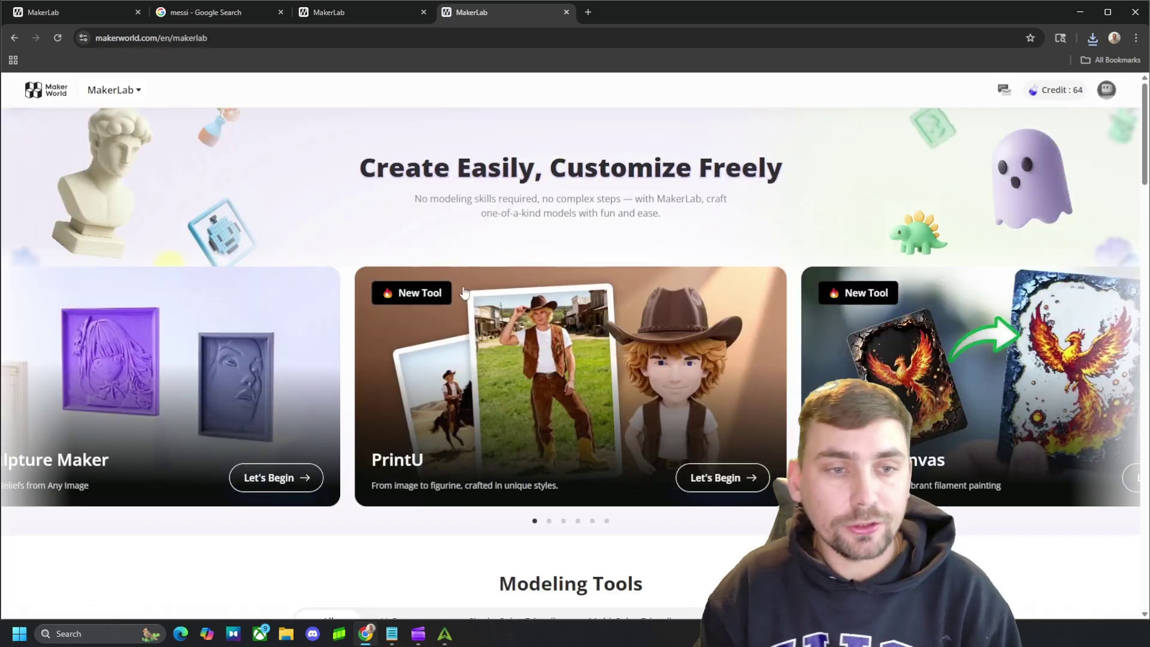
Step: Filter MakerLab's tools to Single-Color Friendly and find the PrintU card
scroll(614, 306, "down", 4)
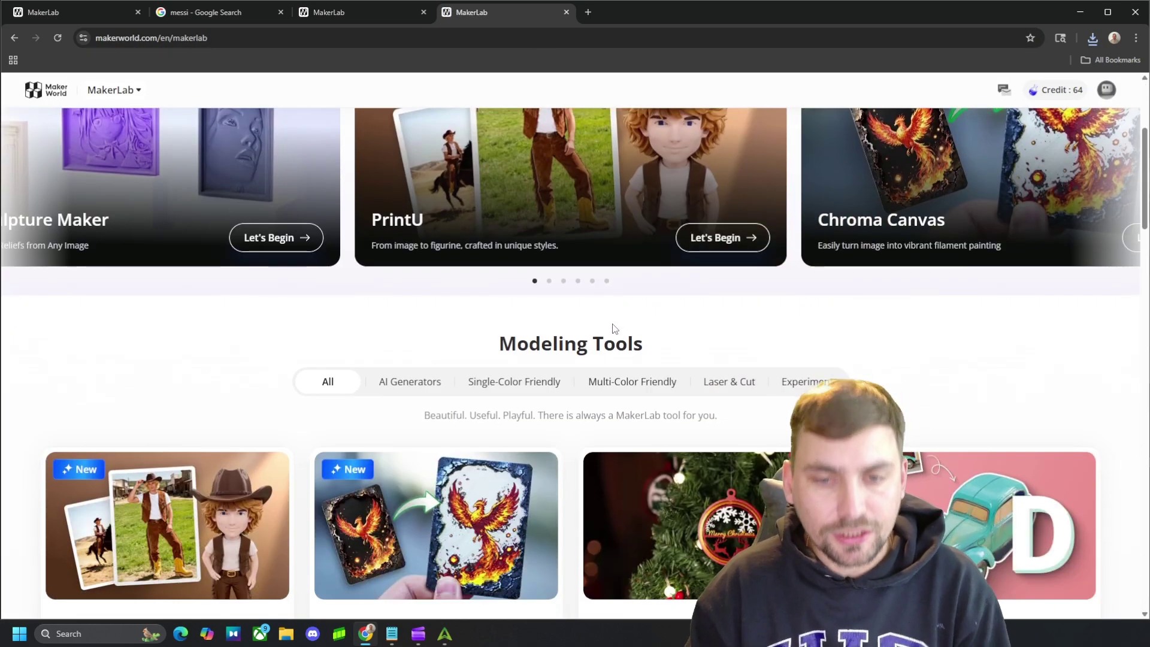
scroll(615, 329, "down", 4)
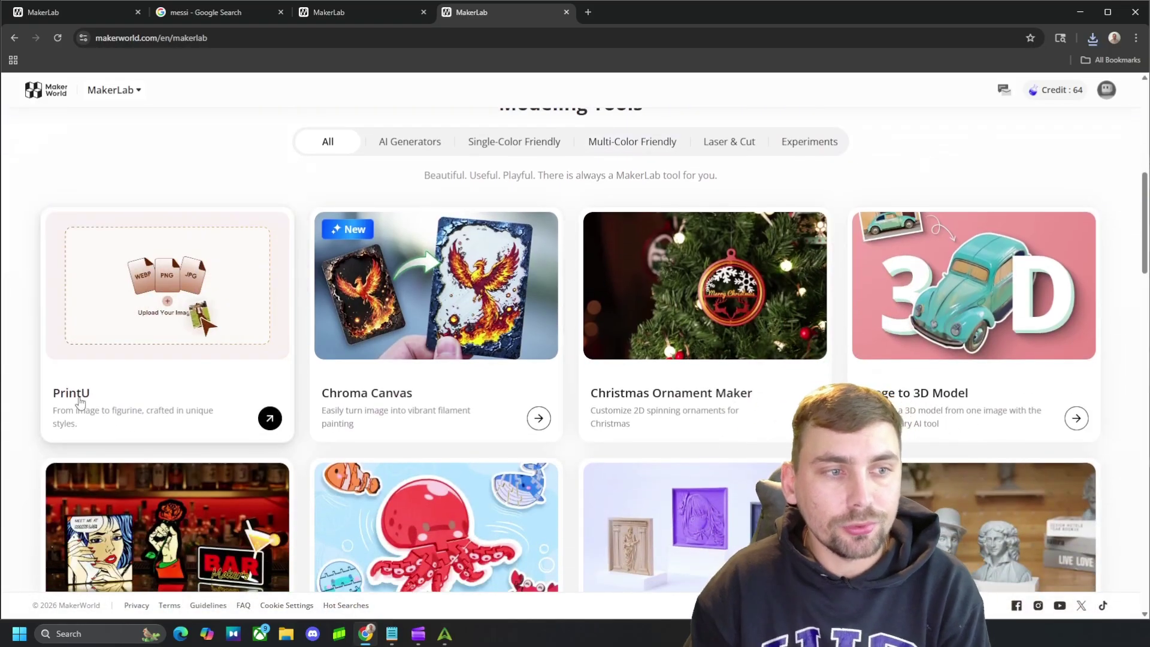
scroll(82, 403, "up", 8)
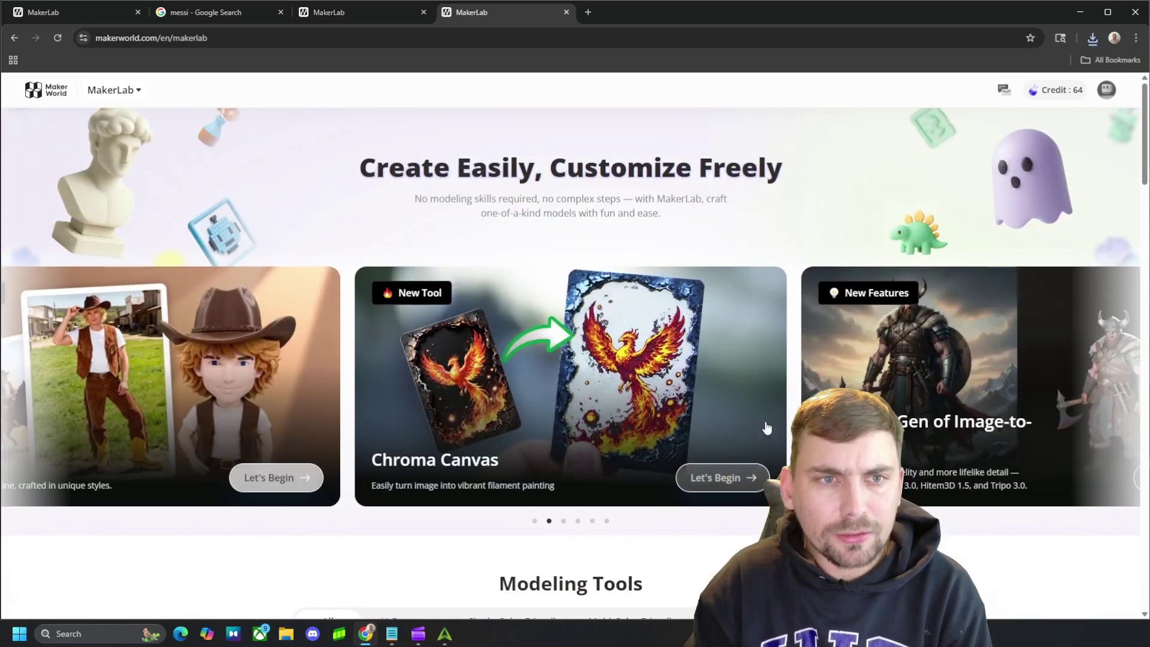
scroll(767, 428, "down", 5)
left_click(505, 329)
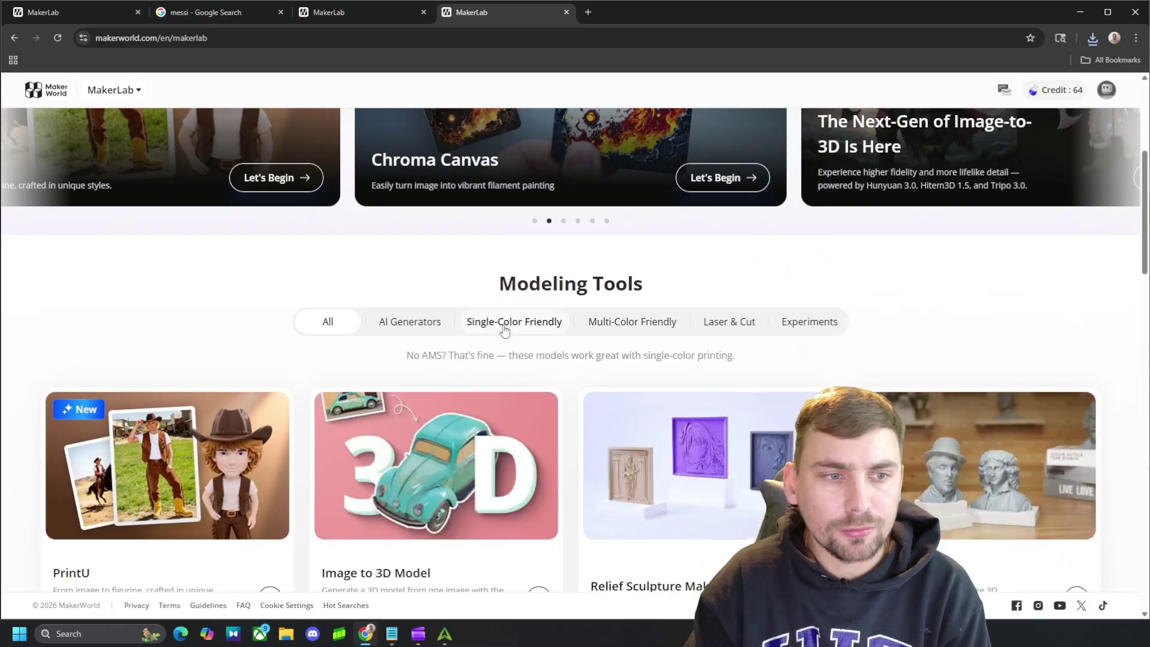
scroll(505, 328, "down", 1)
scroll(166, 331, "down", 2)
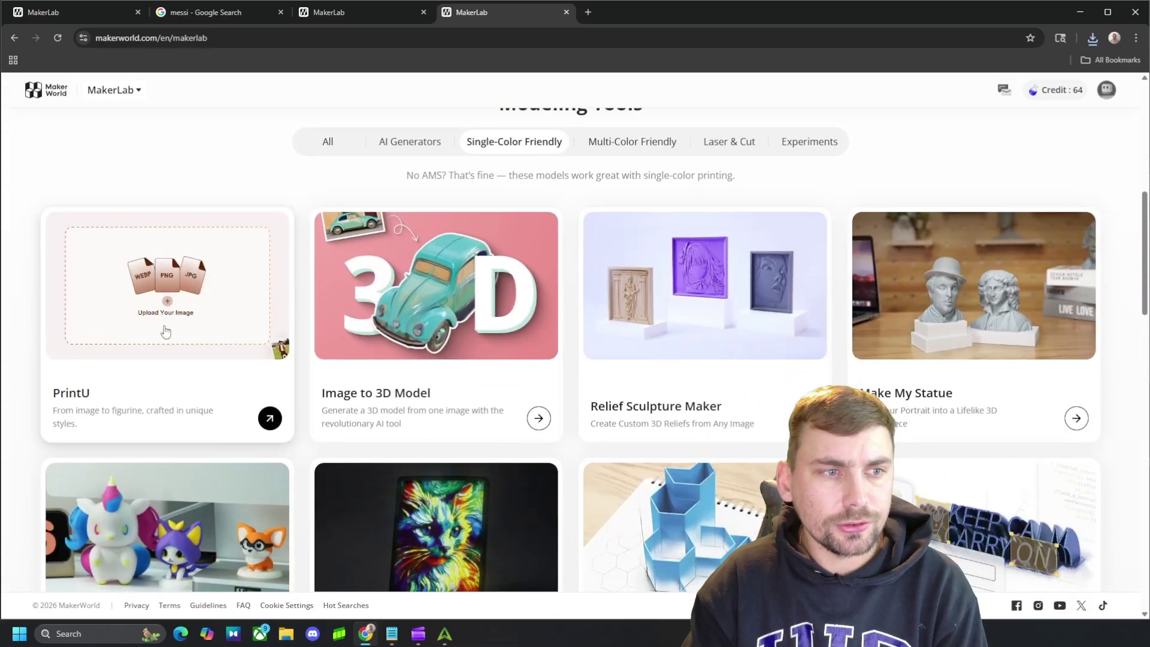
Step: Open PrintU, start a new project and upload the saved Messi Barcelona JPG
left_click(127, 330)
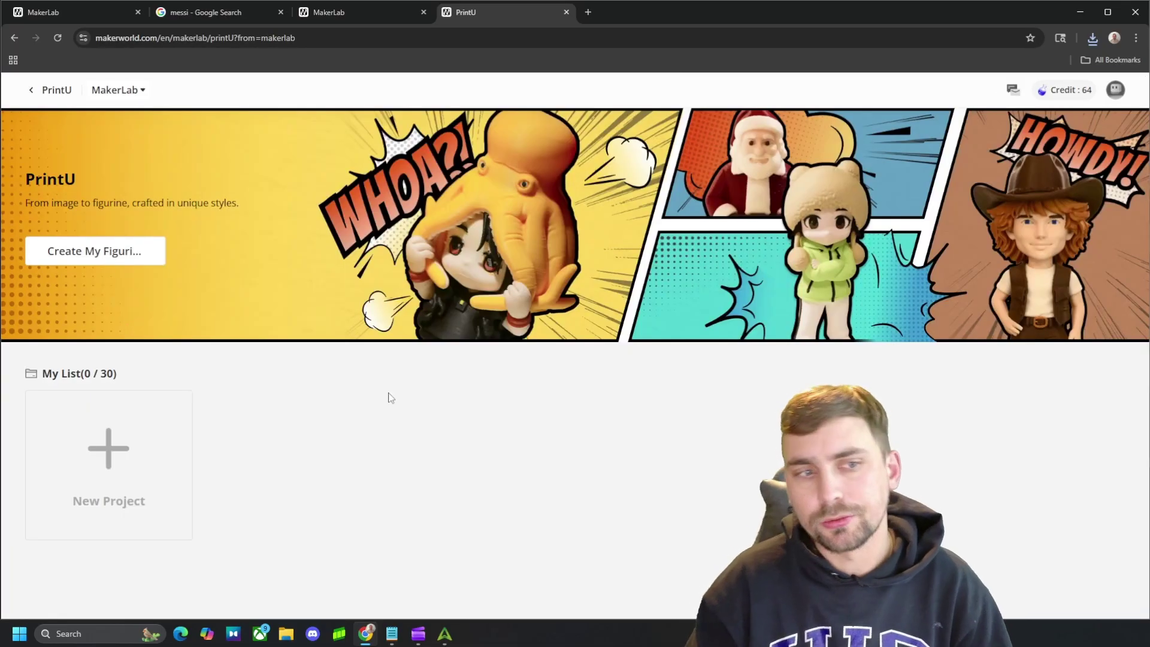
left_click(96, 462)
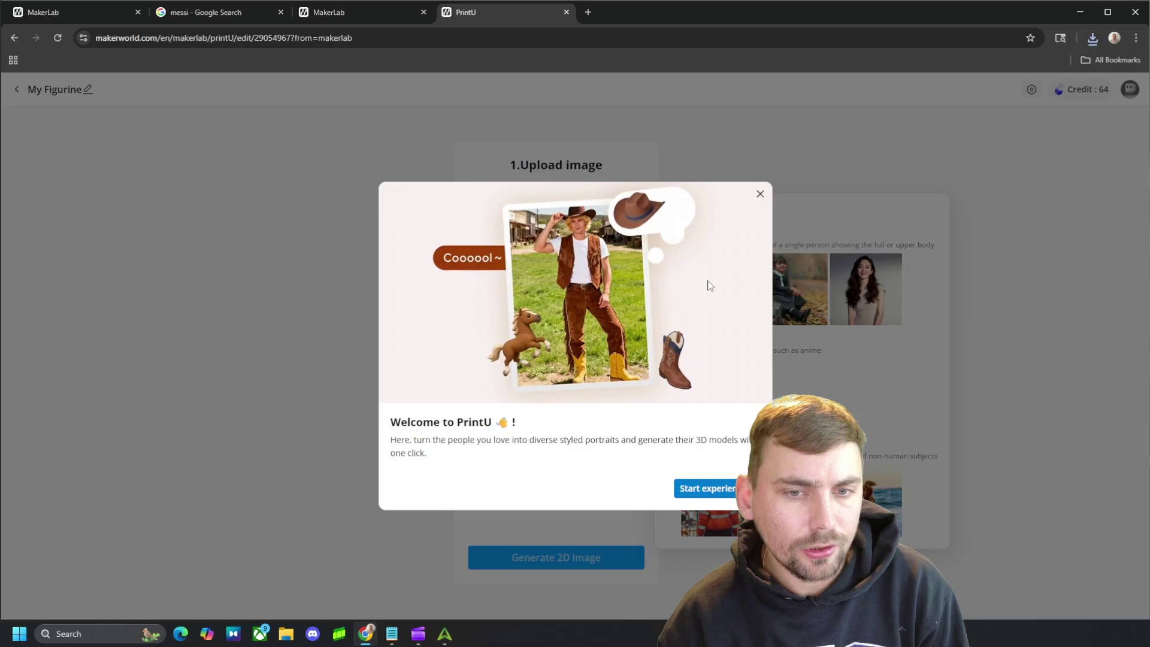
left_click(760, 194)
left_click(556, 239)
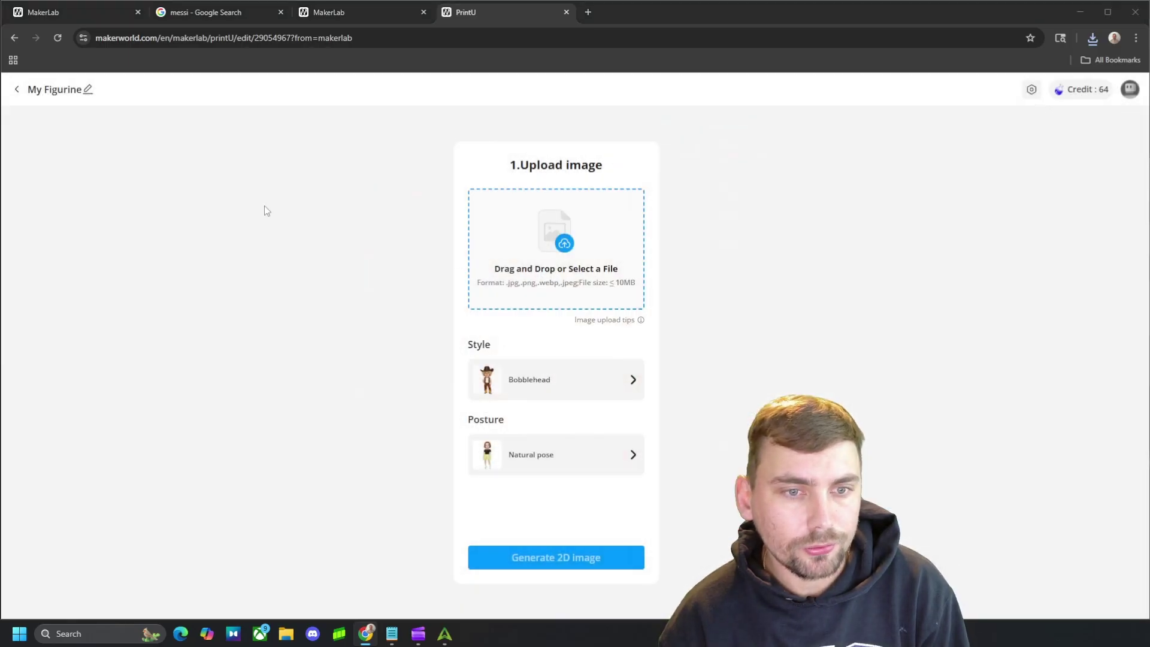
left_click(161, 113)
left_click(547, 347)
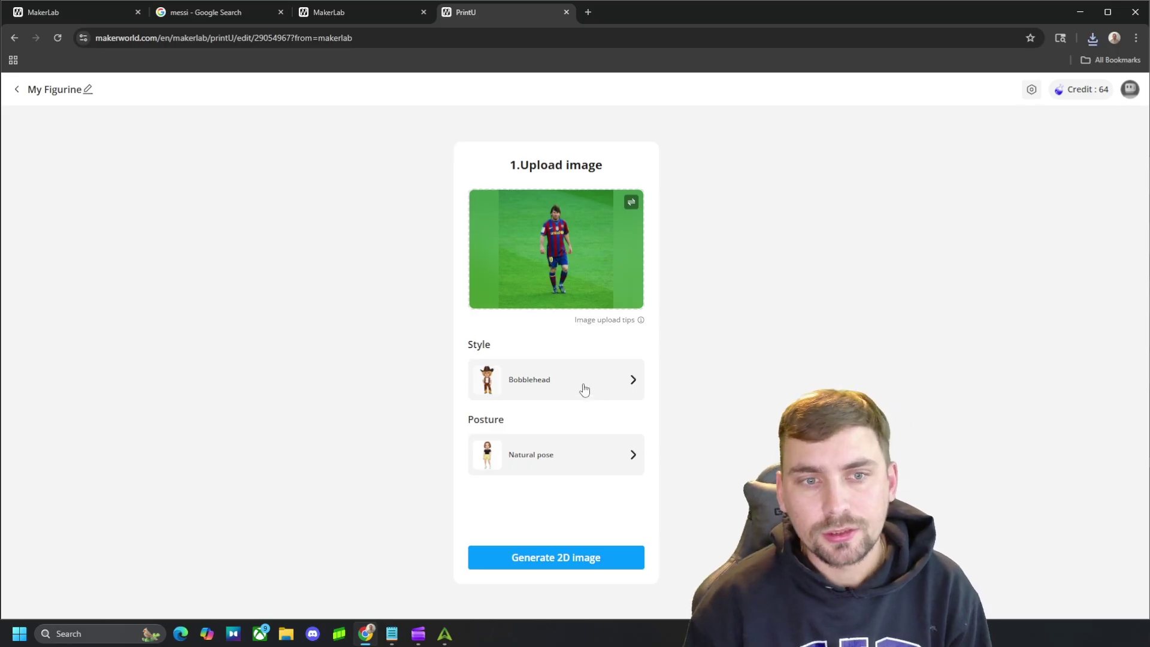
Step: Apply the Cartoon figurine style after comparing it with Chibi and Emoji
left_click(631, 380)
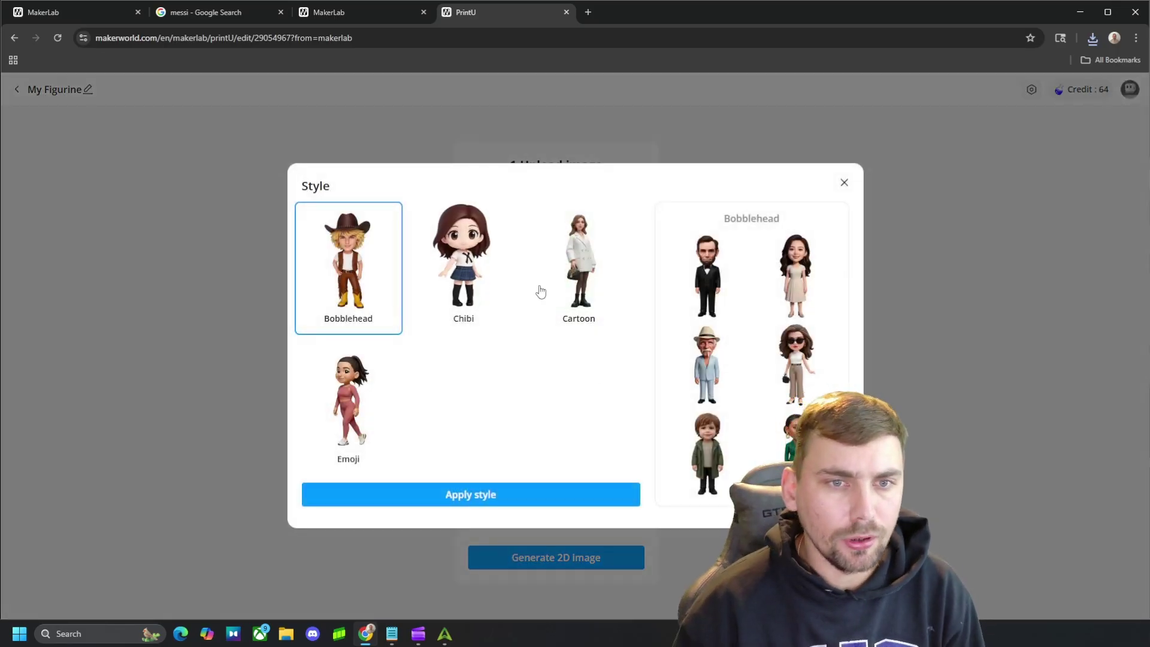
left_click(575, 264)
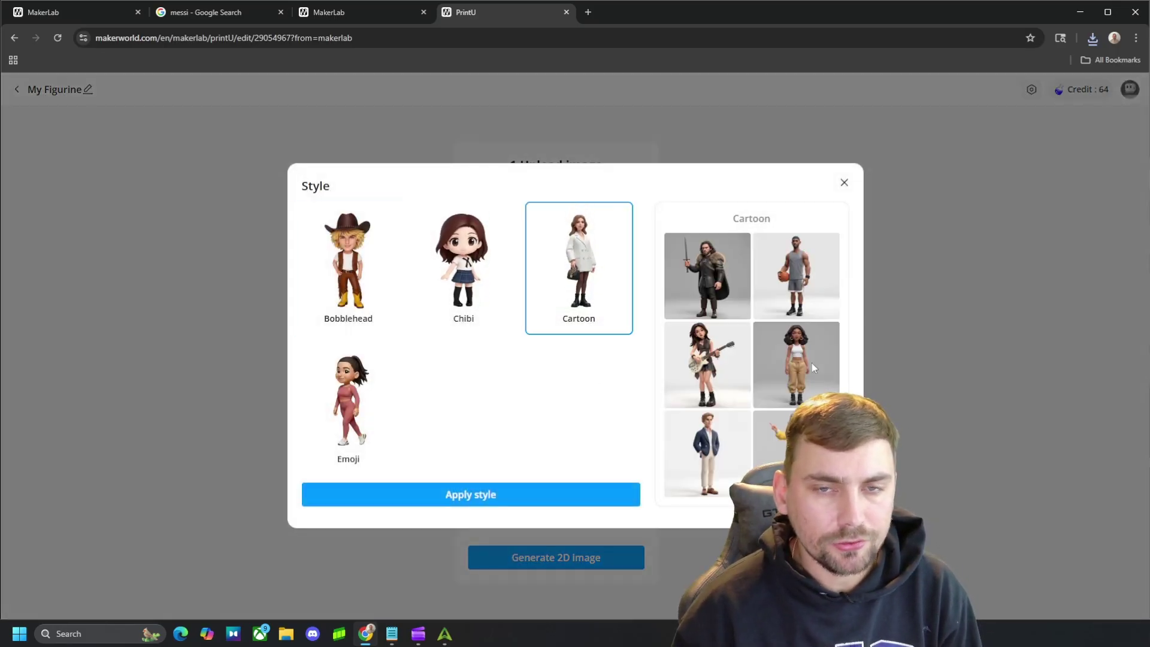
left_click(462, 278)
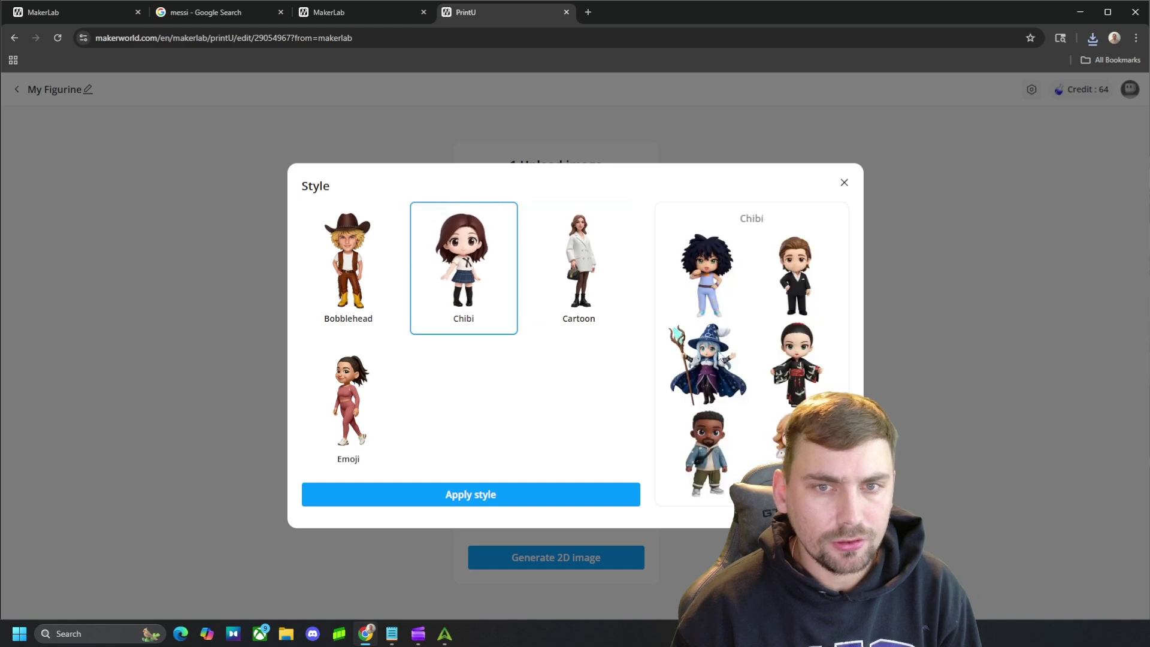
left_click(348, 401)
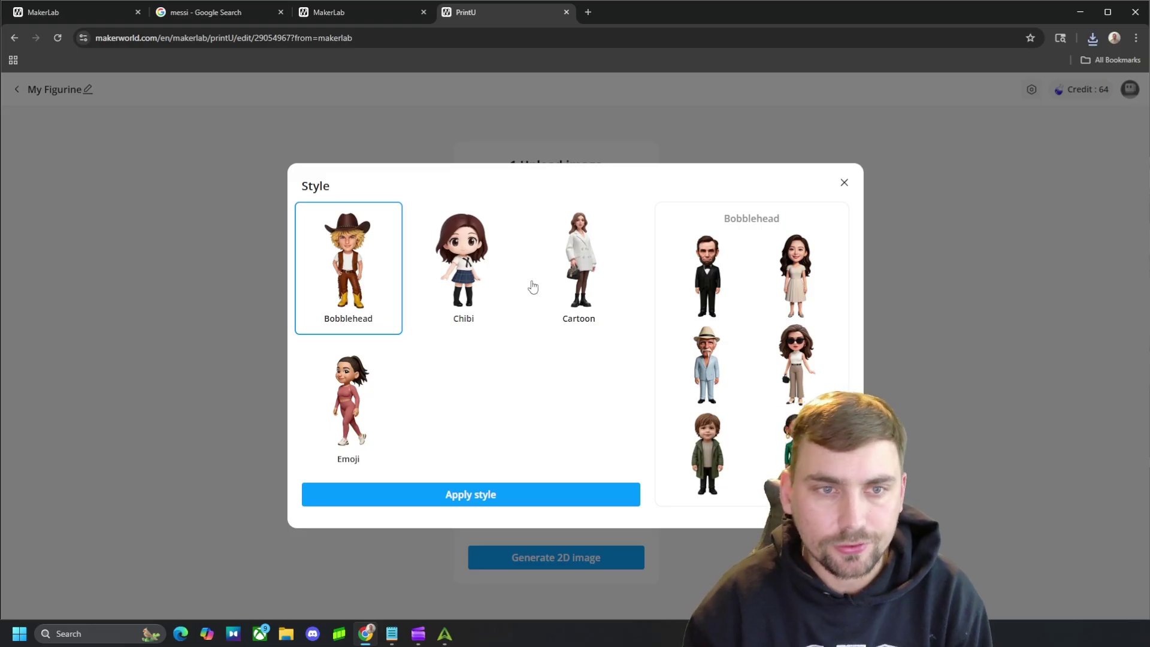
left_click(573, 278)
left_click(516, 495)
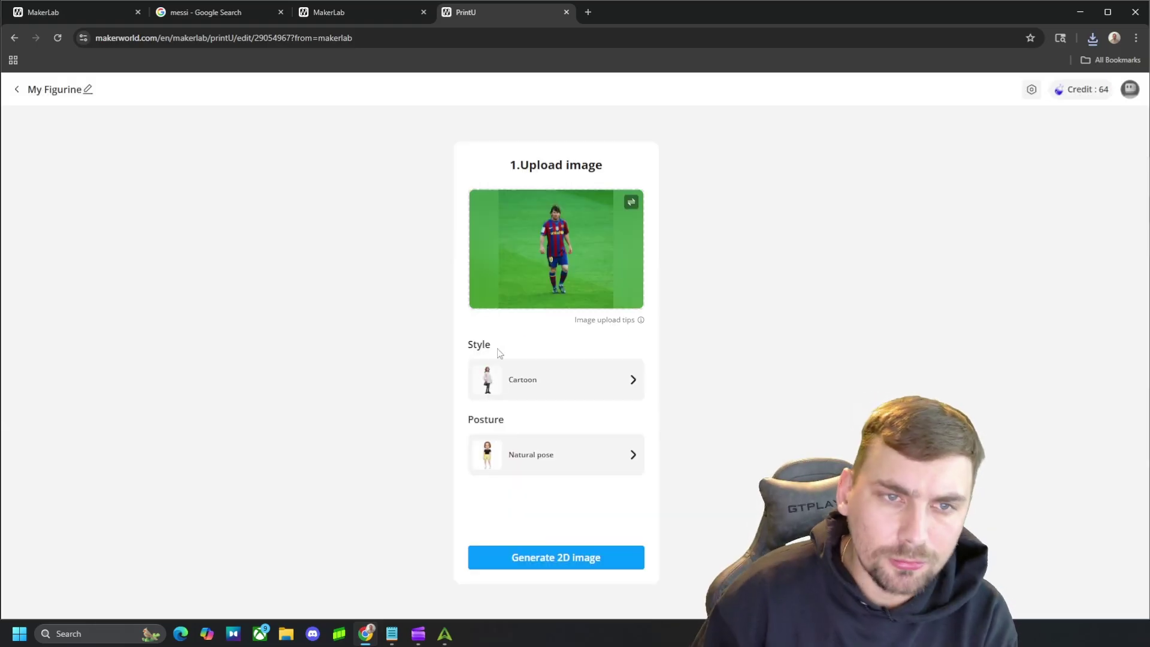
Step: Keep Image pose as the posture and generate the 2D concept image
left_click(594, 463)
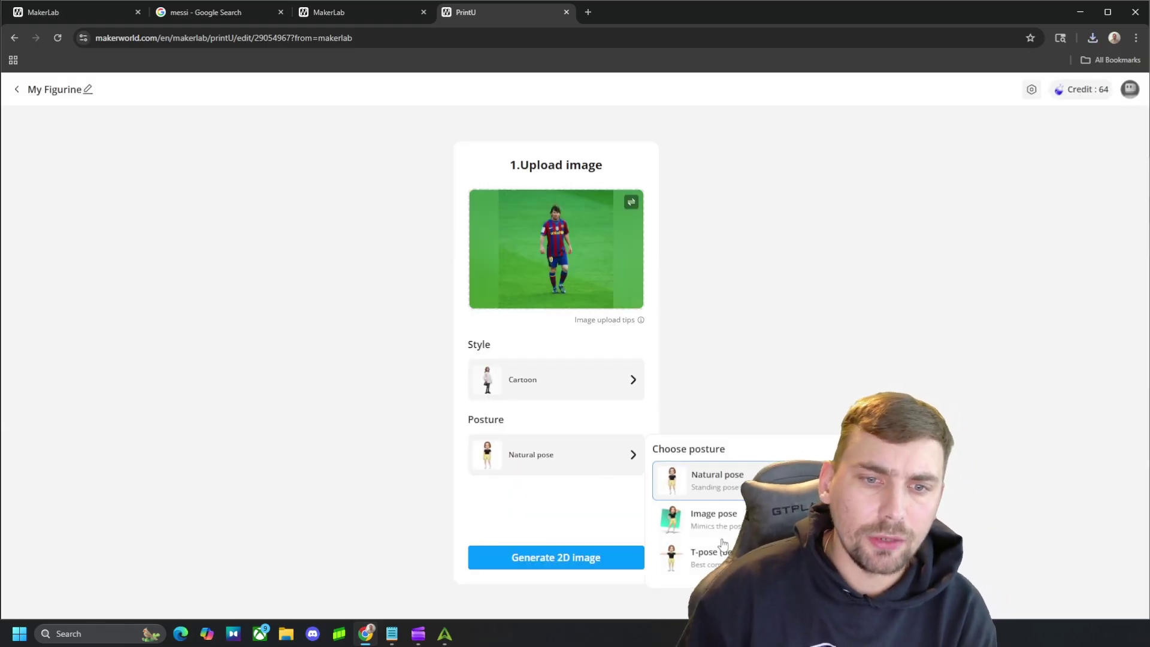
left_click(698, 519)
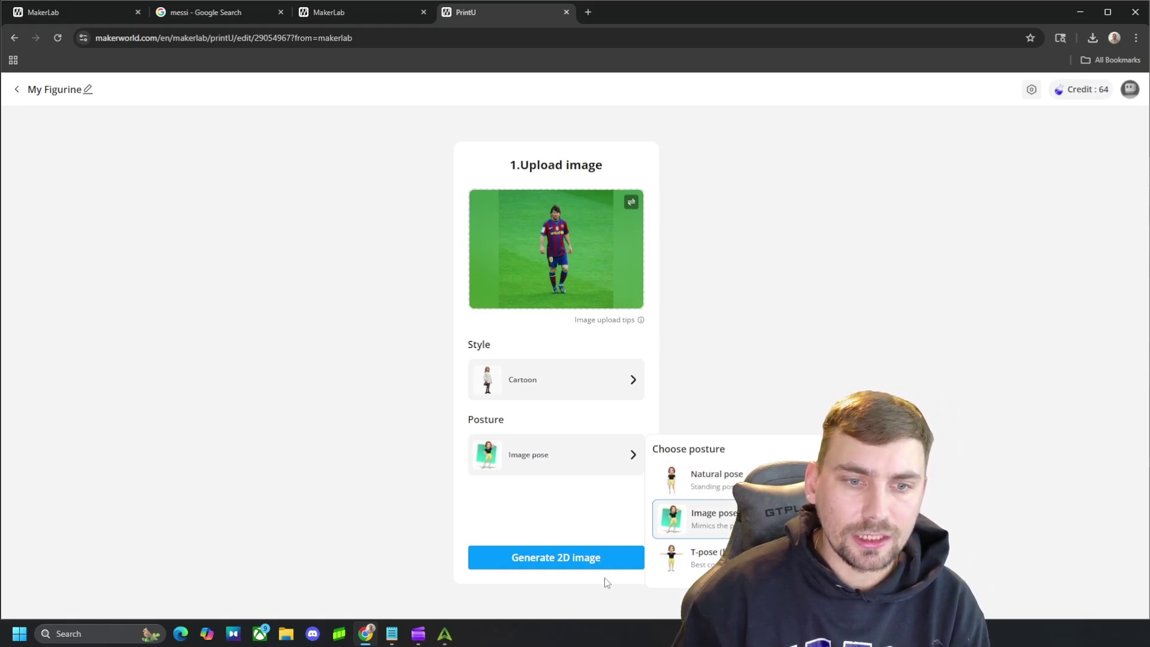
left_click(587, 566)
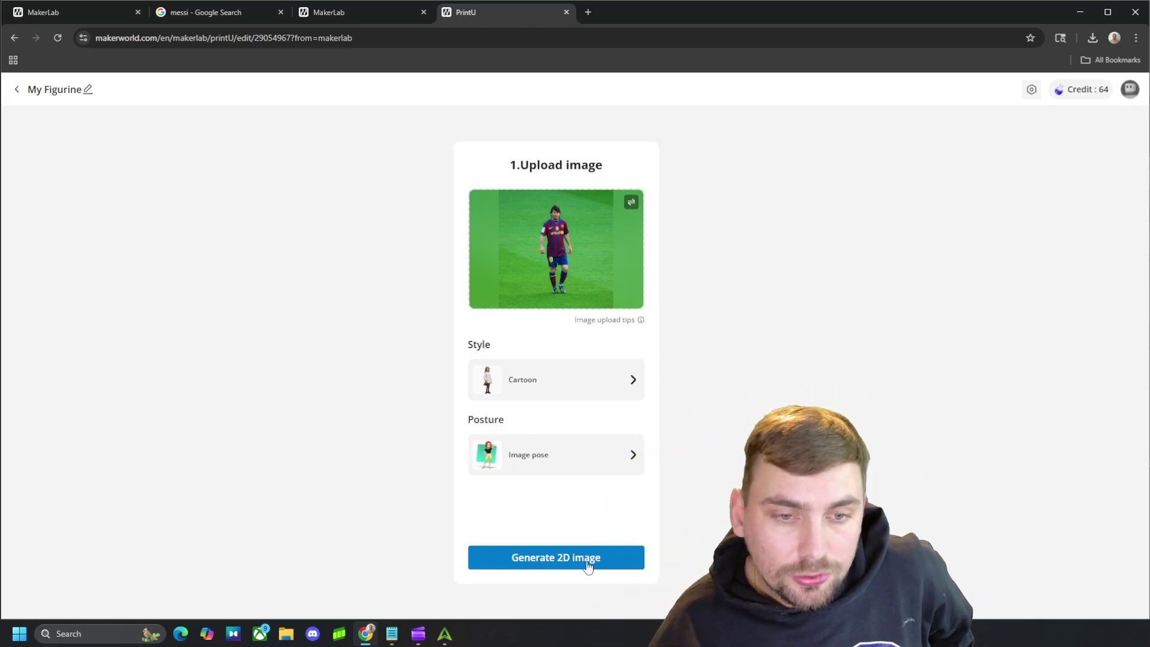
left_click(587, 567)
Step: Agree to the Privacy Statement so the cartoon Messi concept gets generated
left_click(733, 411)
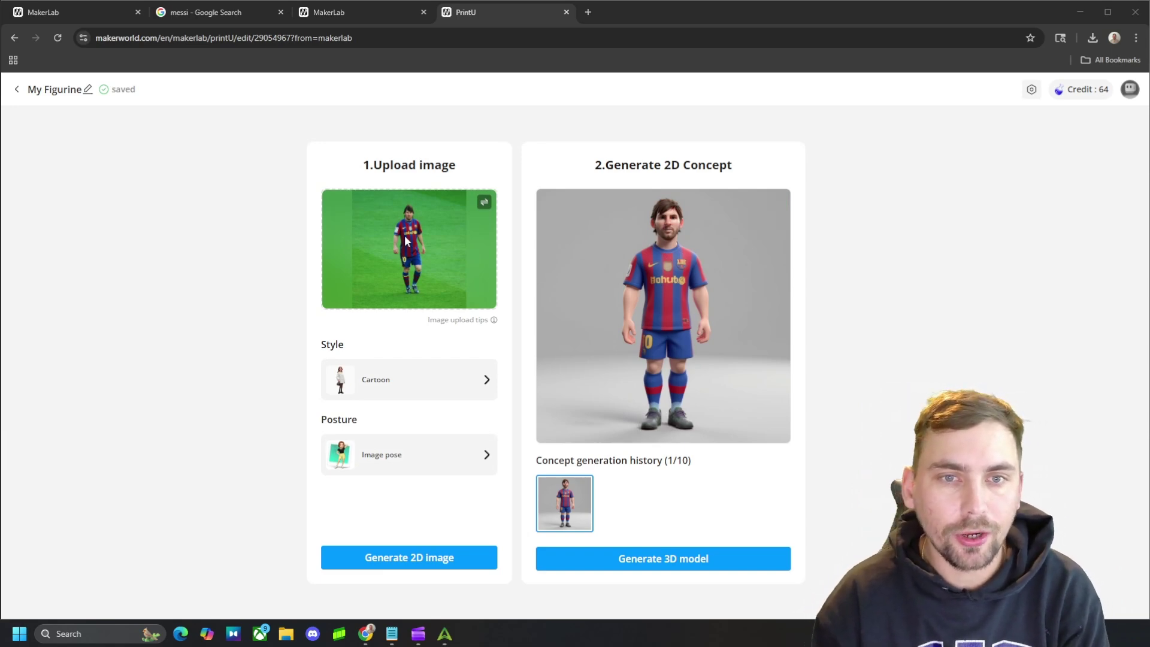
Step: Generate a 3D figurine model from the cartoon Messi concept
mouse_move(593, 304)
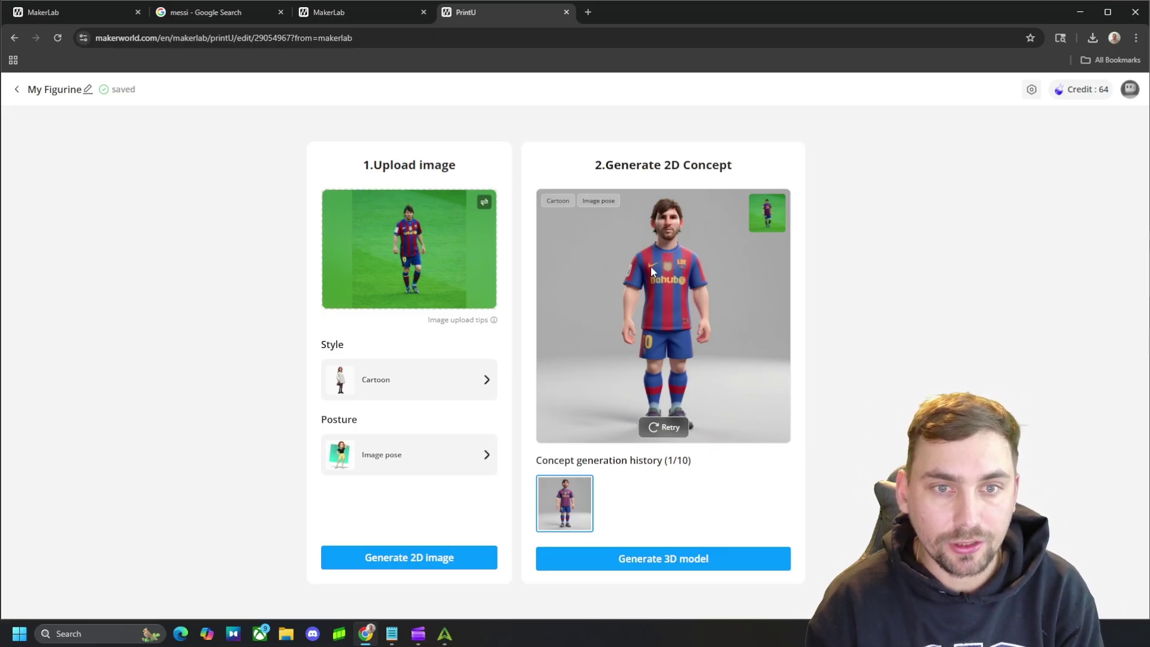
left_click(689, 568)
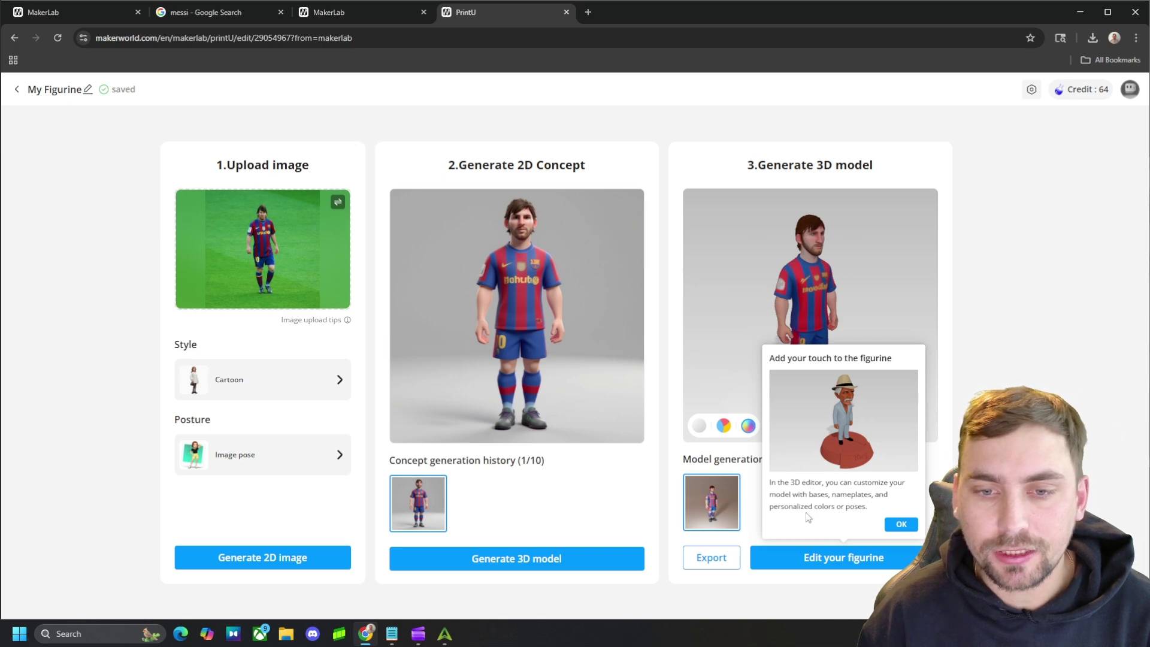
Step: Preview the 3D figurine in Single, Multi and Full Color, ending on Full Color
left_click(902, 525)
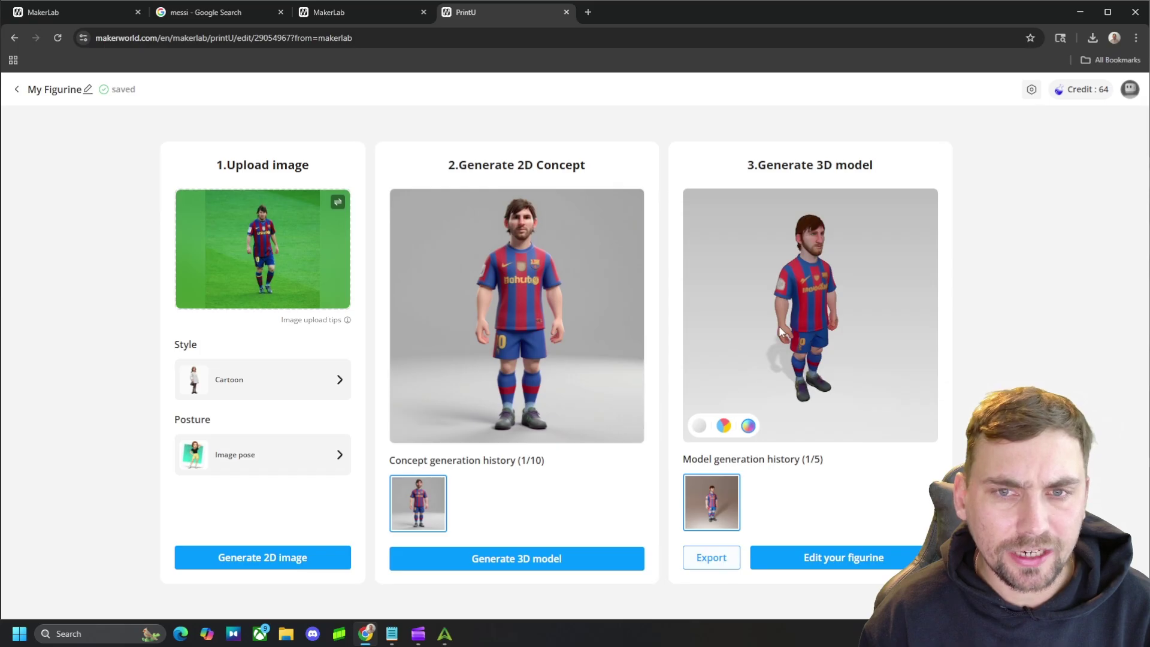
left_click_drag(824, 304, 803, 291)
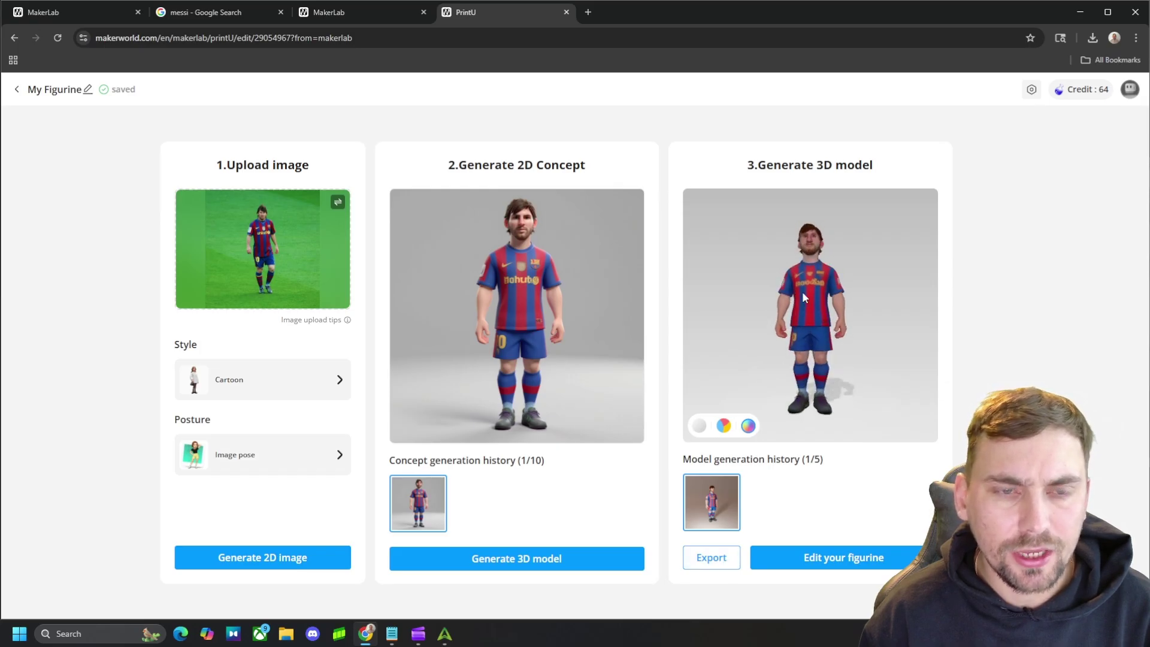
scroll(804, 322, "up", 3)
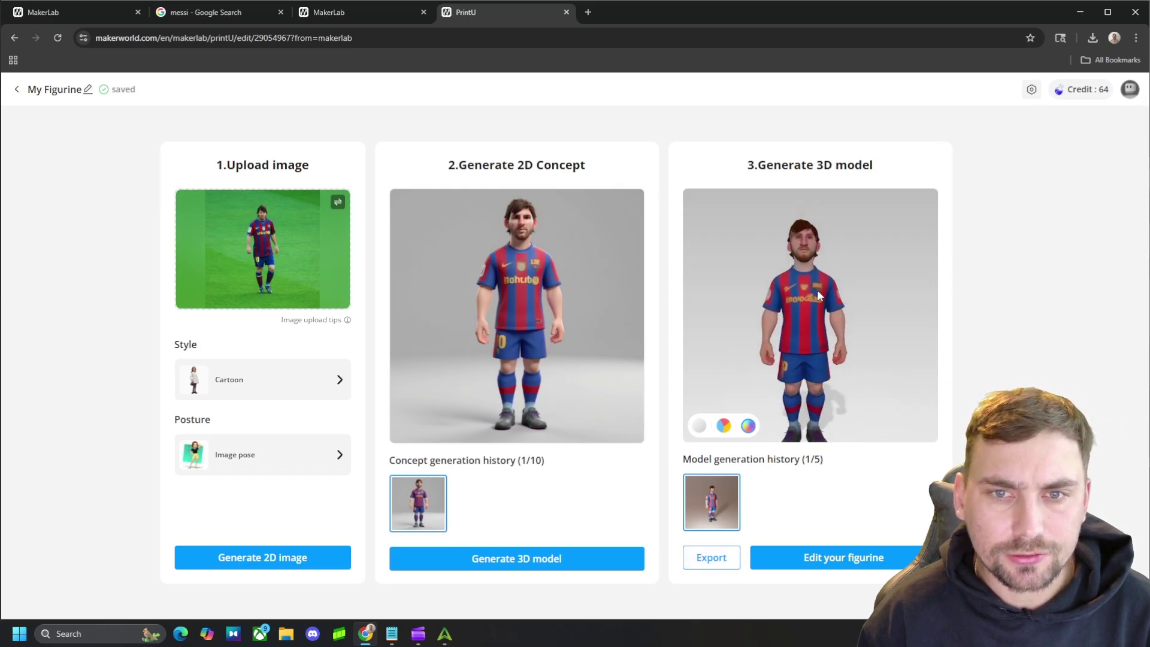
left_click(699, 427)
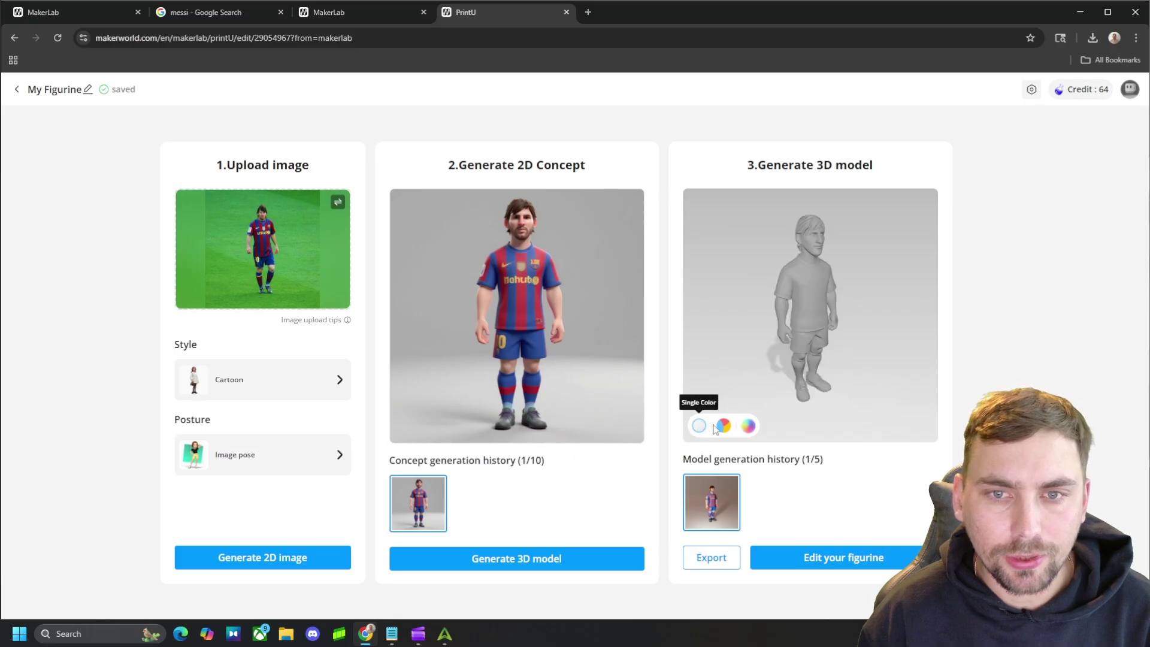
scroll(800, 327, "up", 3)
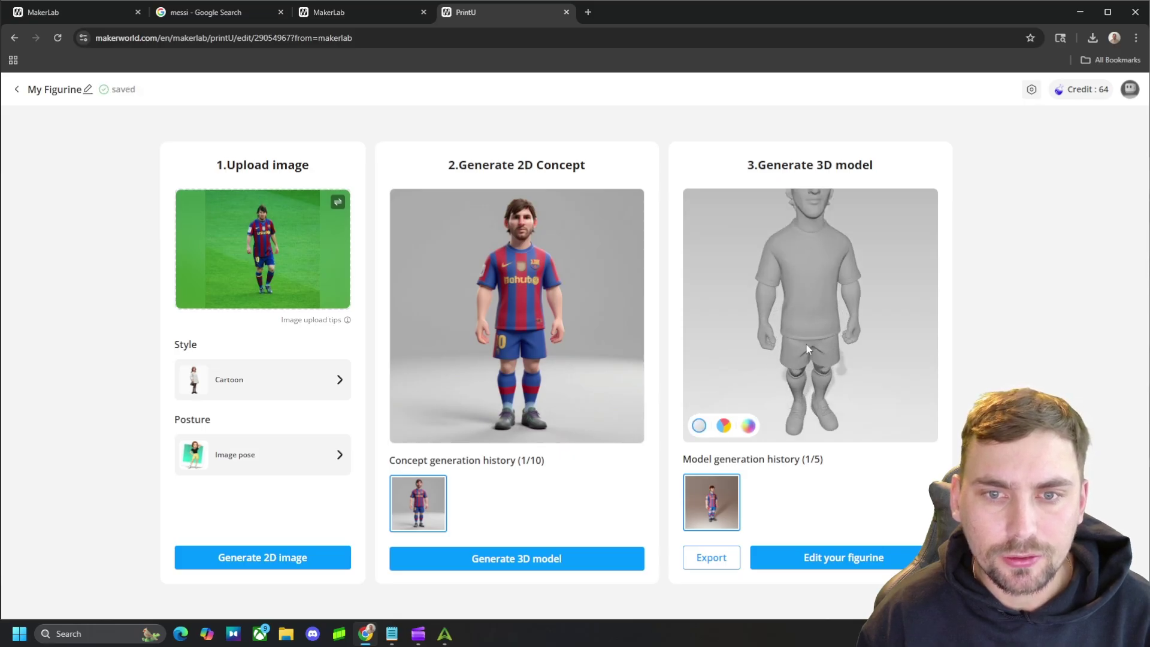
left_click(728, 428)
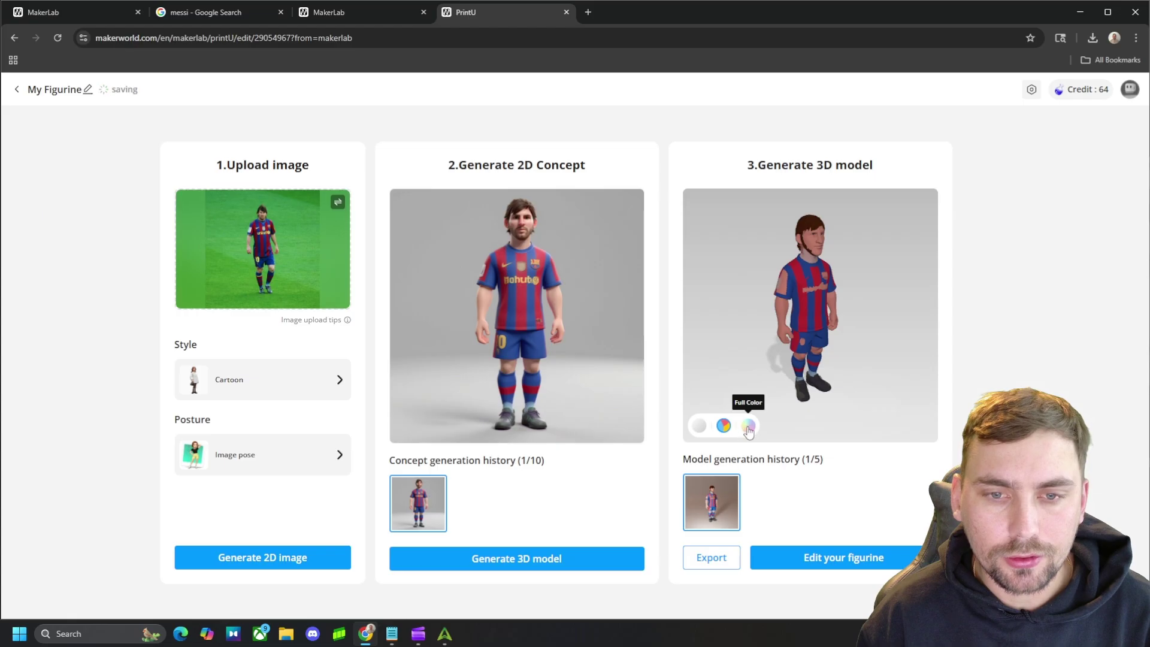
left_click(749, 428)
left_click_drag(820, 297, 785, 344)
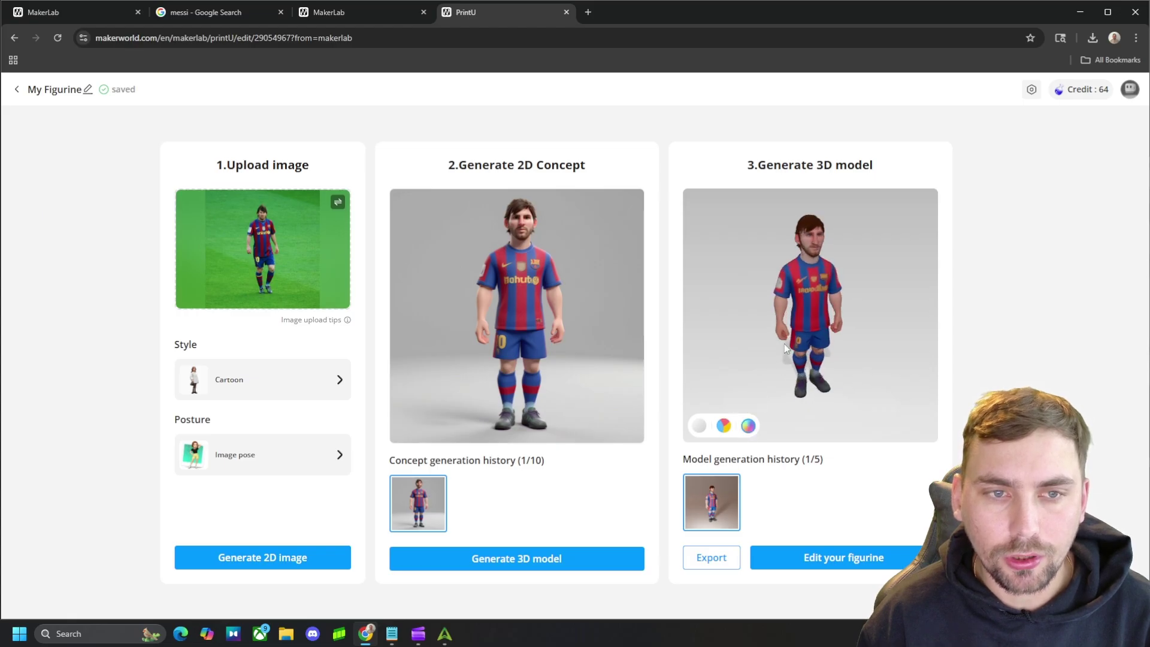
Step: Open the figurine editor for 10 credits and try the Multi and Single color types
left_click(808, 561)
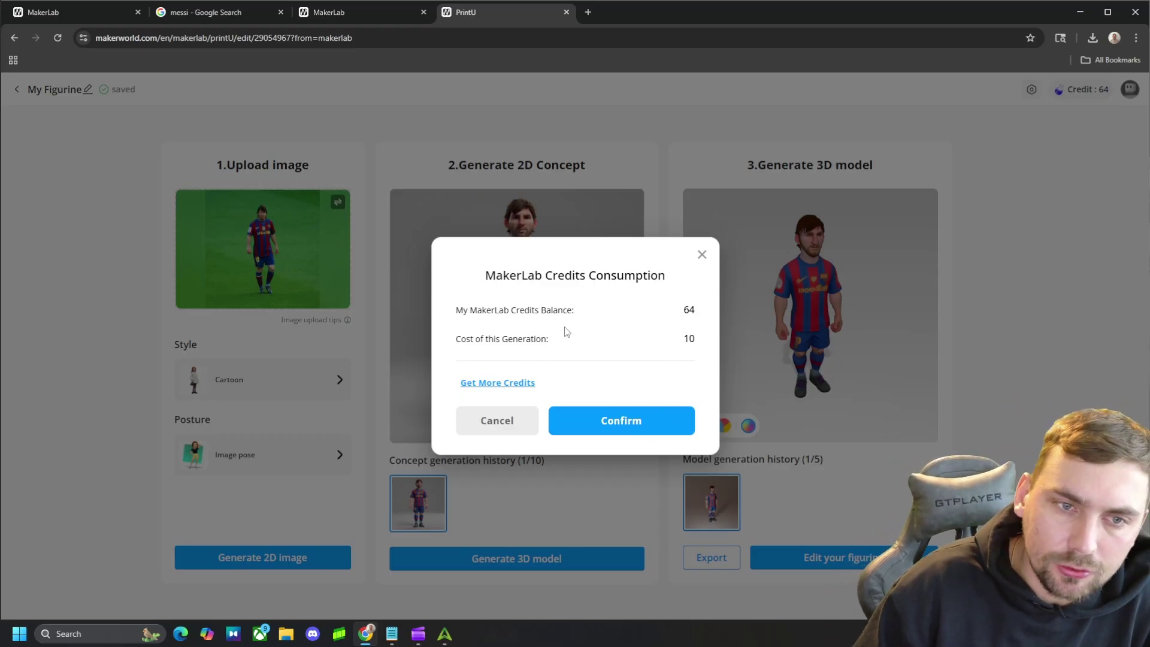
left_click(631, 422)
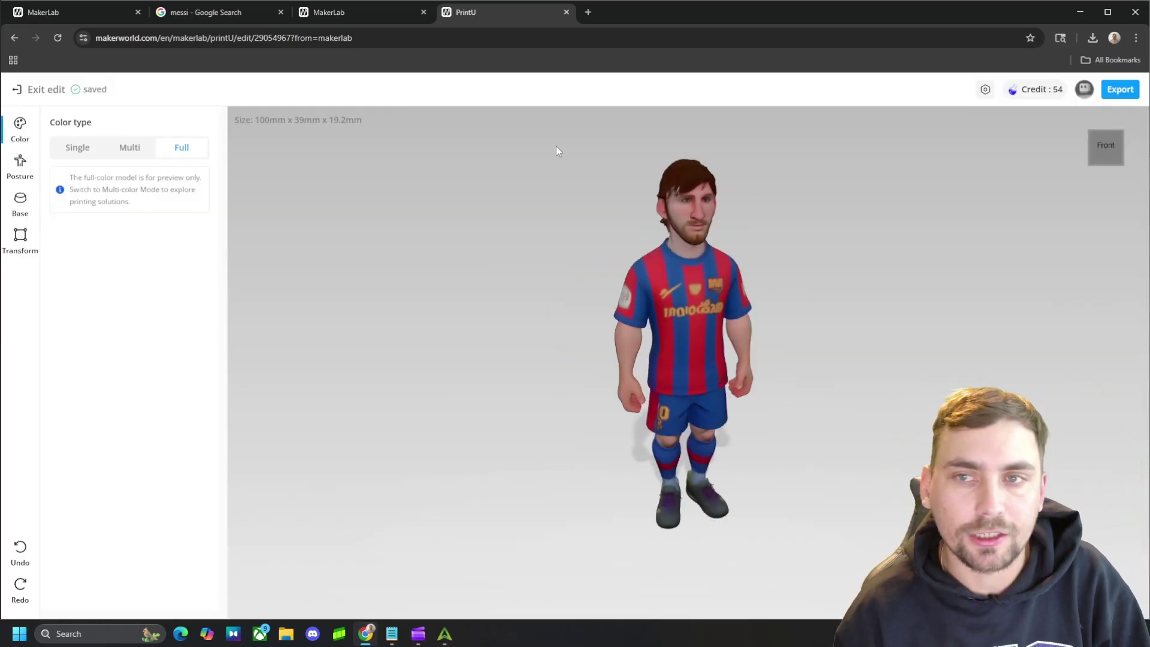
left_click(128, 147)
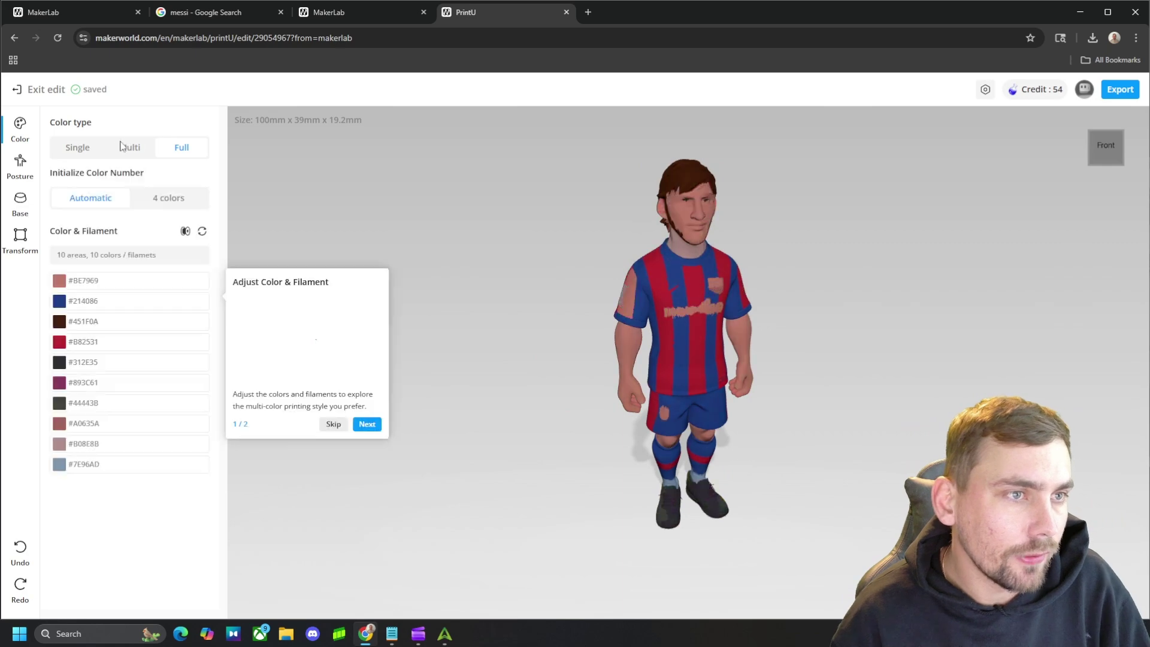
left_click(71, 149)
Step: Set the color type back to Full and preview the Show Muscles posture from the front
left_click(182, 147)
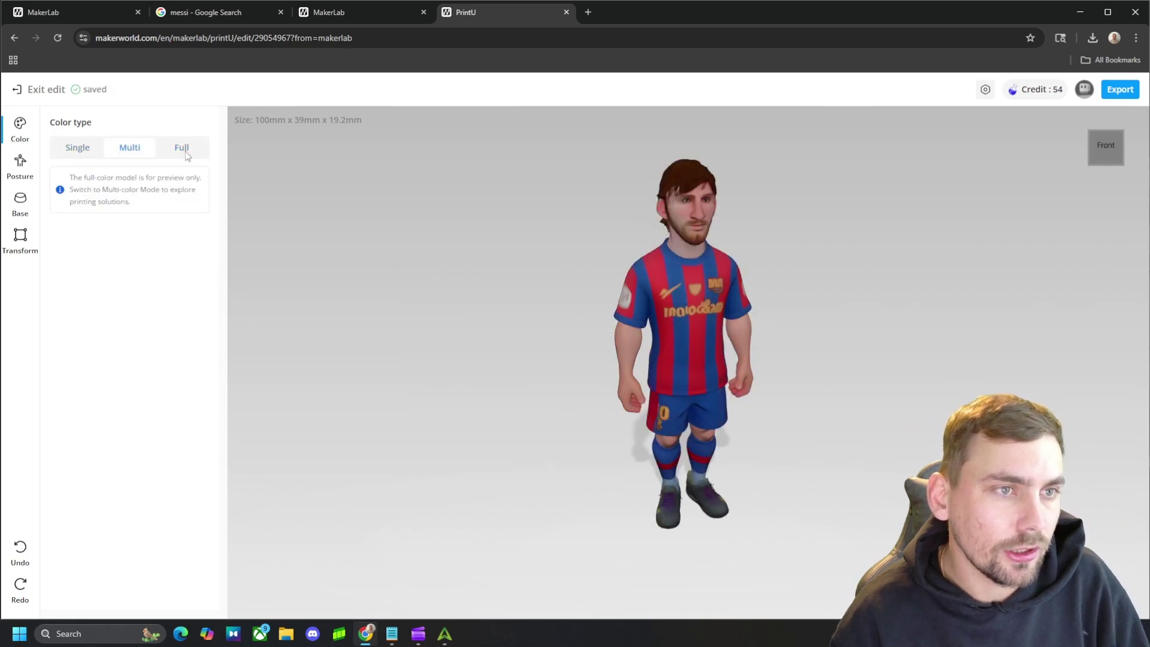
left_click(19, 164)
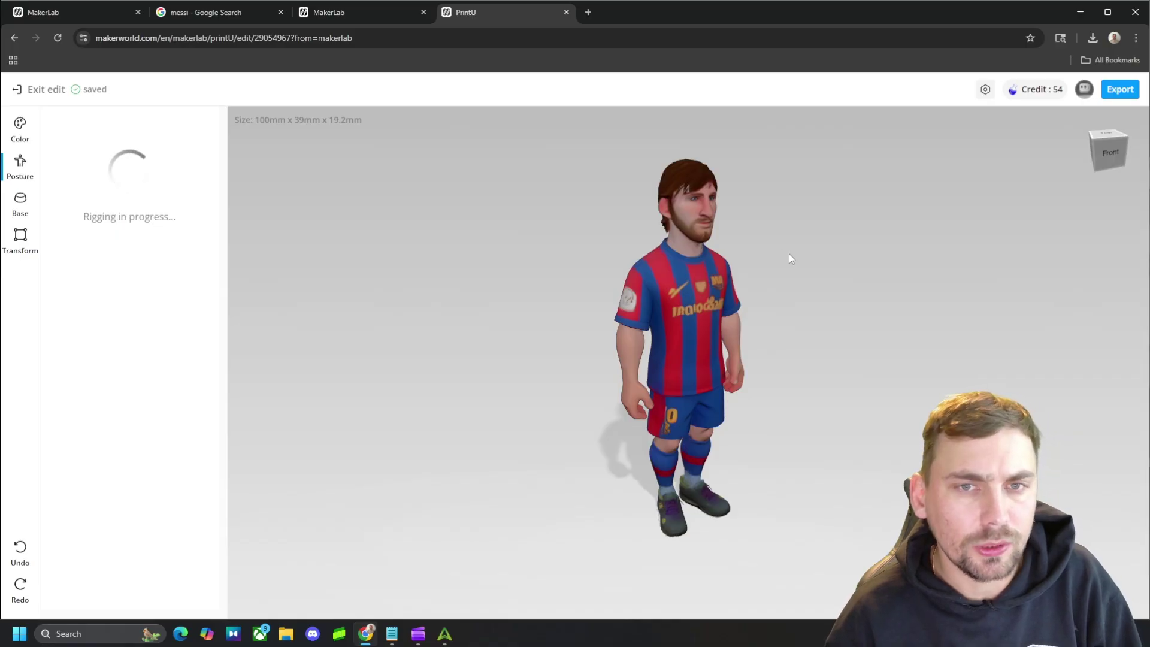
left_click_drag(693, 300, 664, 295)
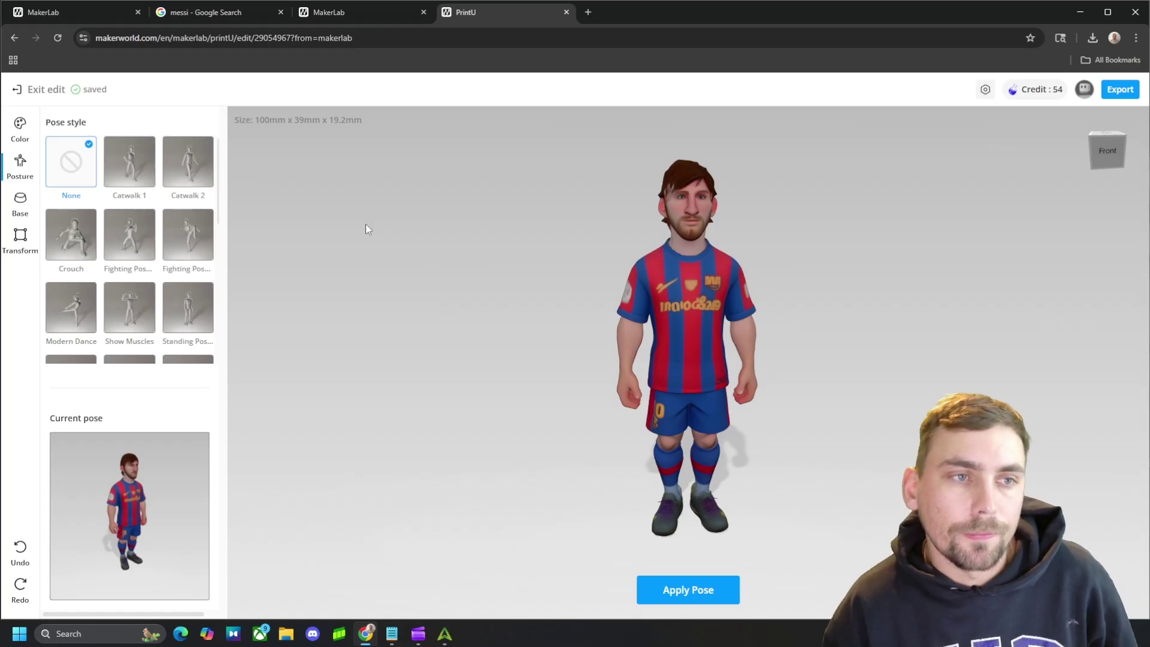
mouse_move(141, 187)
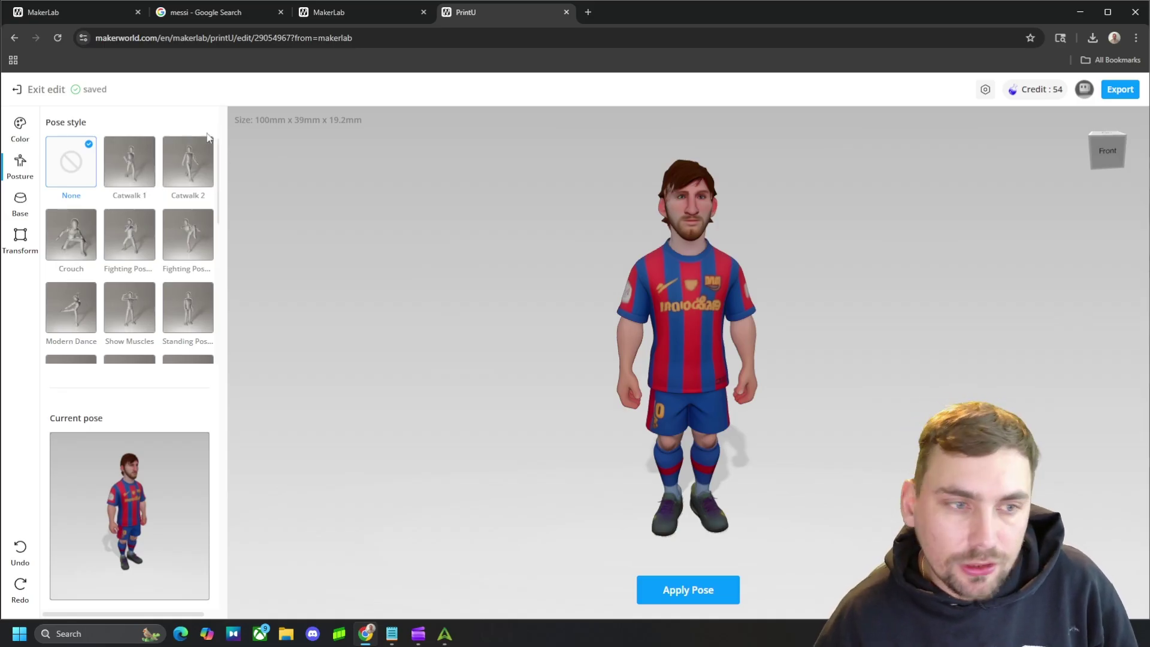
scroll(208, 144, "down", 1)
left_click(130, 245)
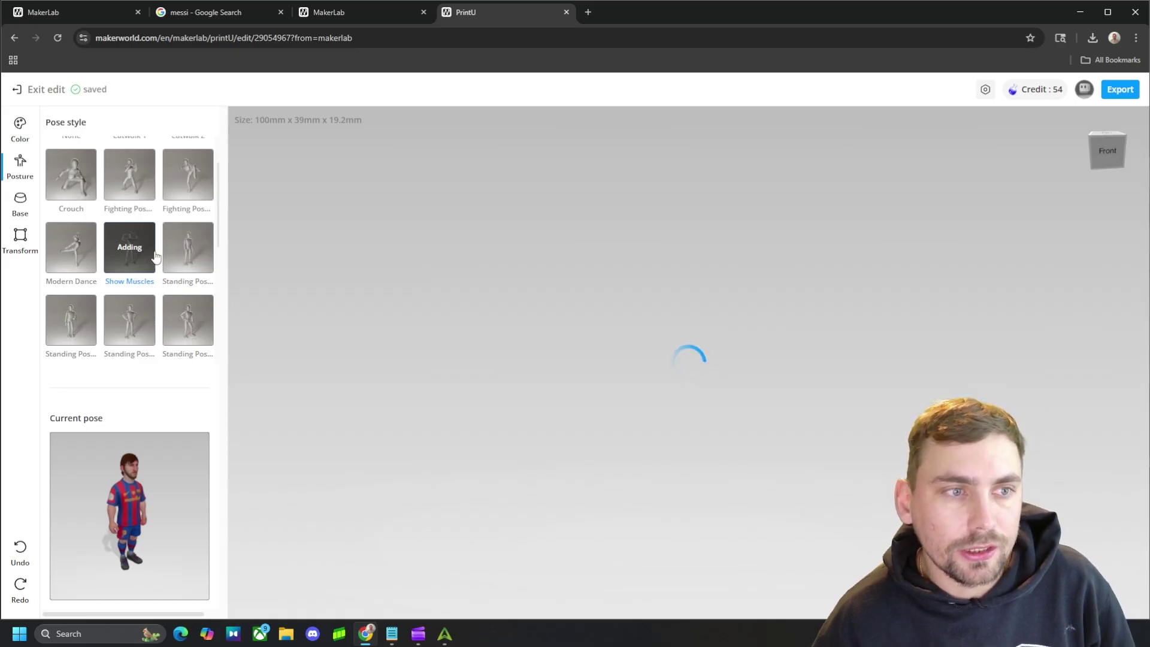
scroll(130, 246, "up", 1)
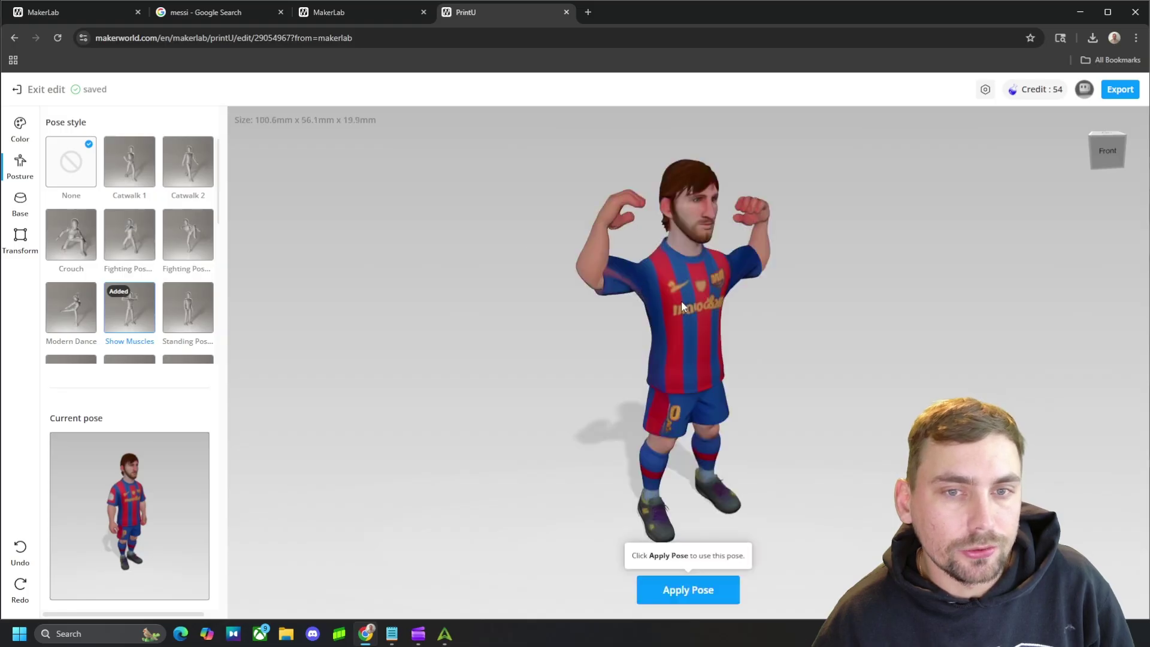
Step: Stand the figurine on a square base with the Star texture
left_click(23, 204)
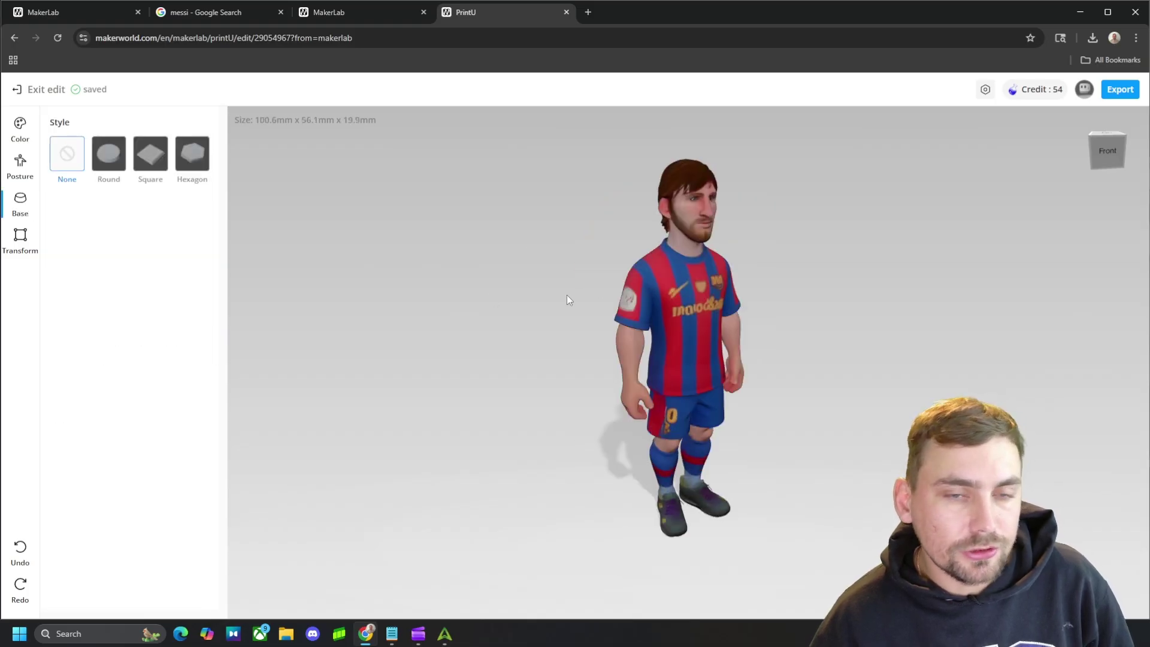
left_click(110, 155)
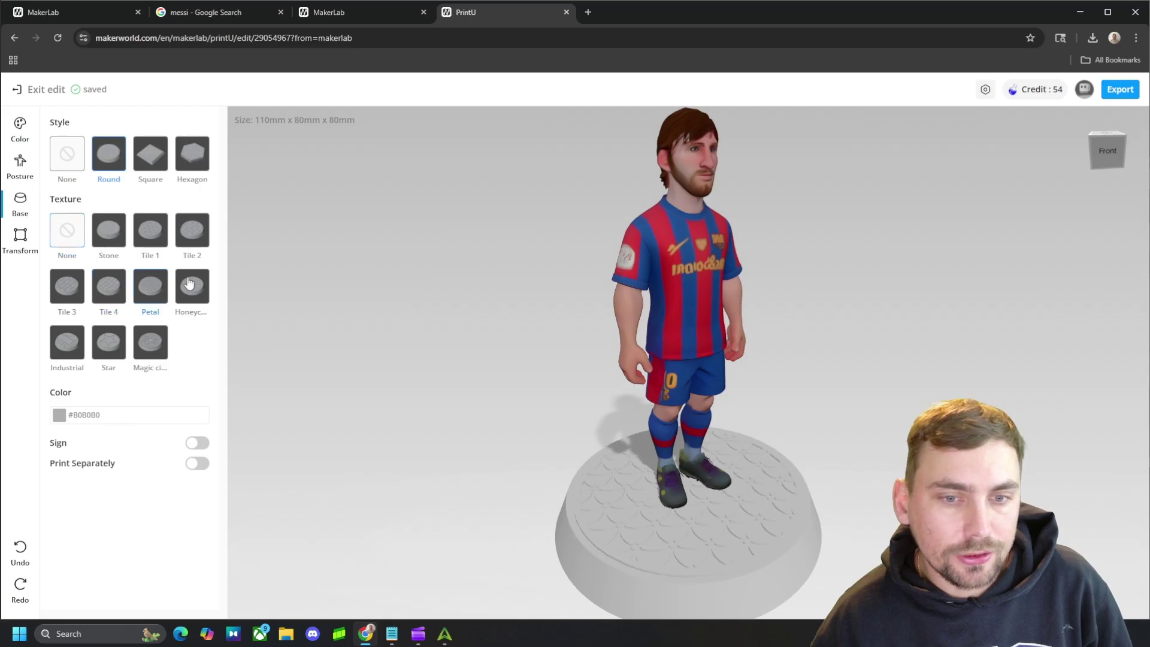
left_click(190, 286)
left_click(154, 167)
left_click(113, 343)
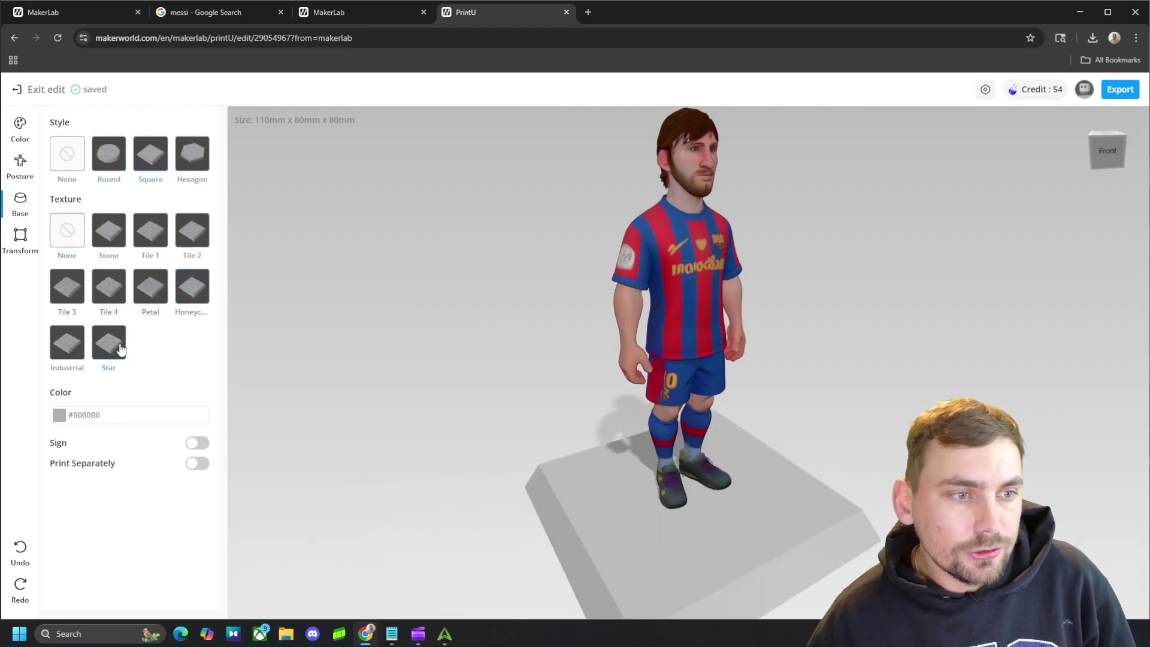
Step: Add a 'Messi Goat' sign to the base in the Montserrat font
left_click(191, 449)
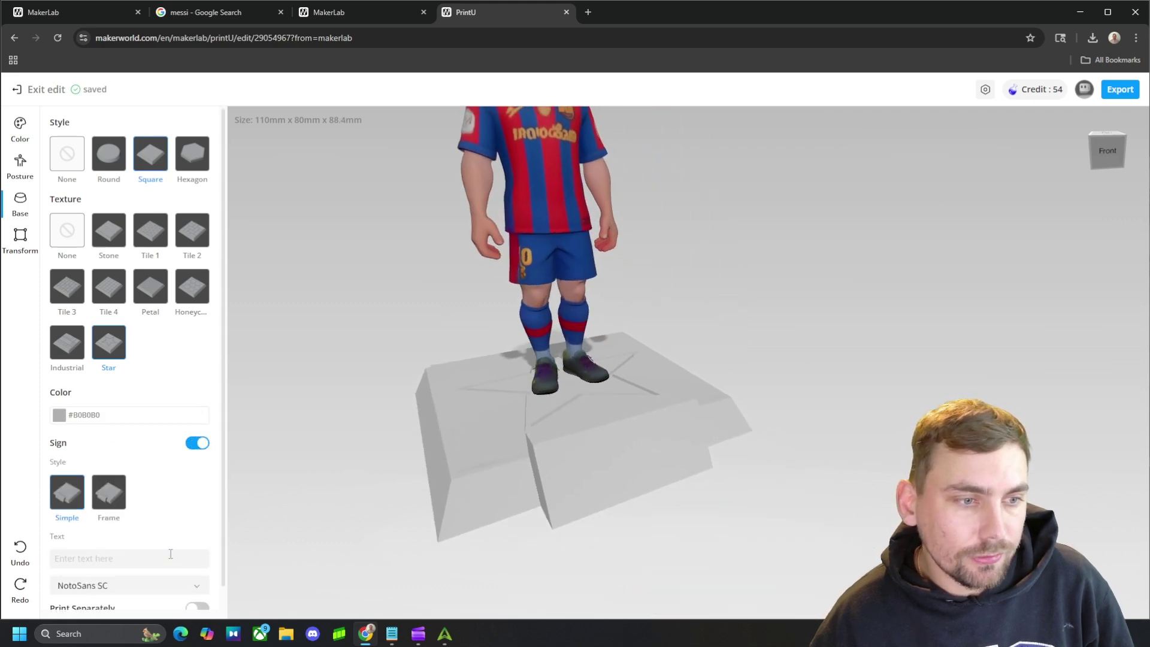
left_click(169, 557)
type("Messi Goat")
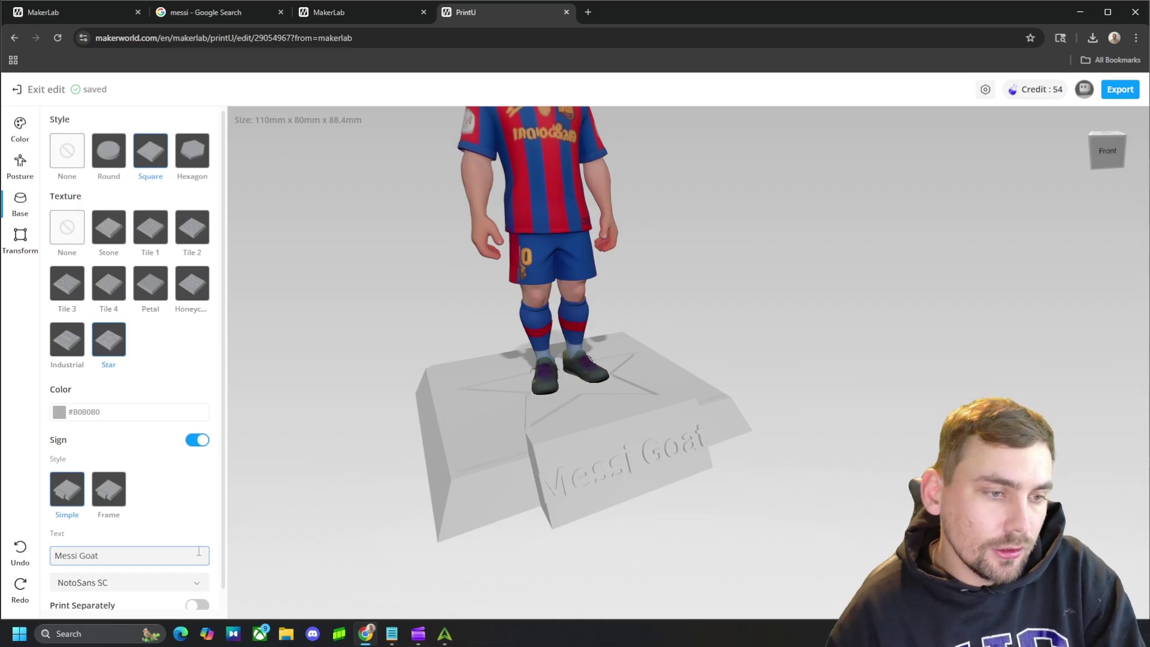
scroll(198, 551, "down", 1)
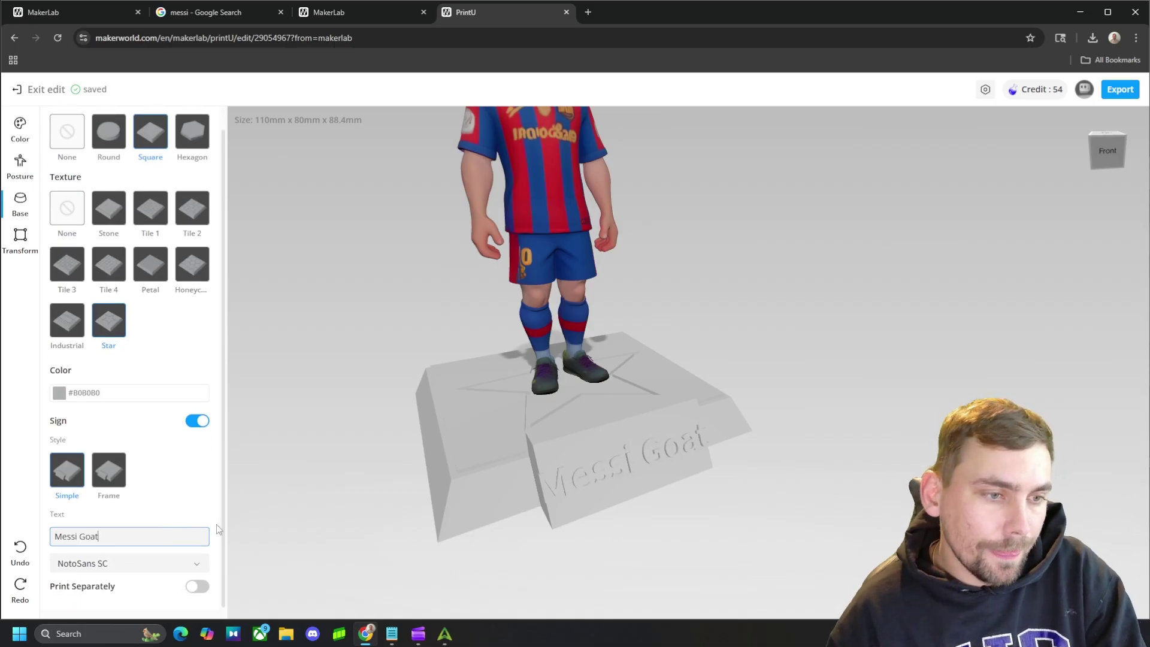
left_click(186, 563)
left_click(159, 525)
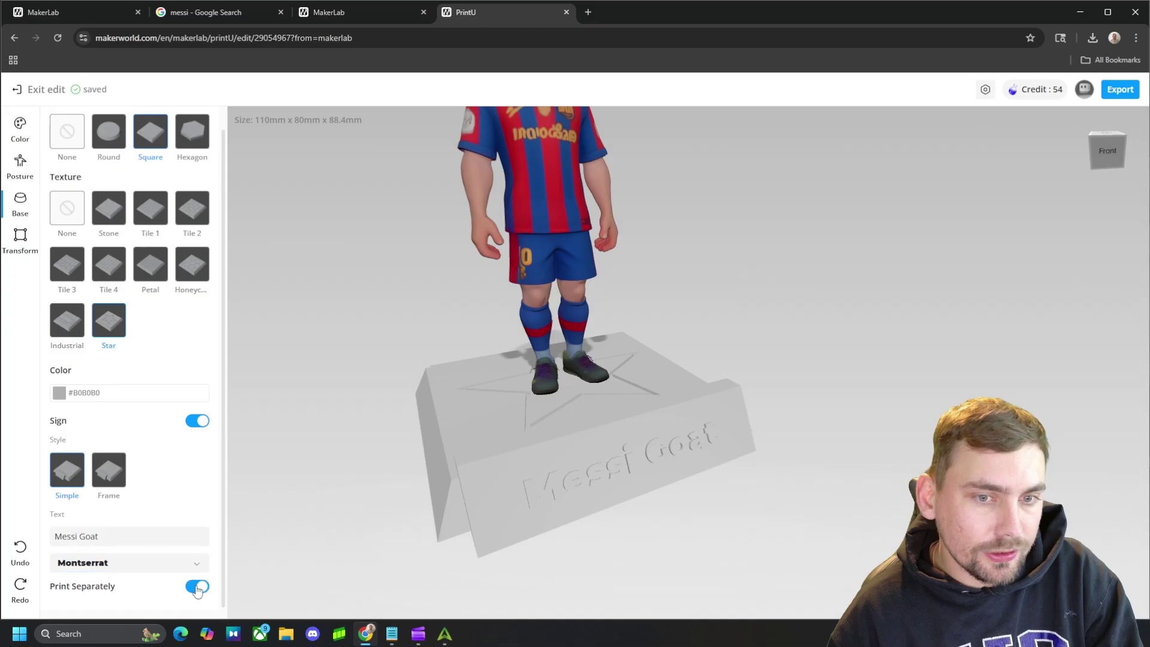
Step: Test raising the figure 2 mm, tilting it 38° and enlarging it, then undo the scale change
left_click(18, 239)
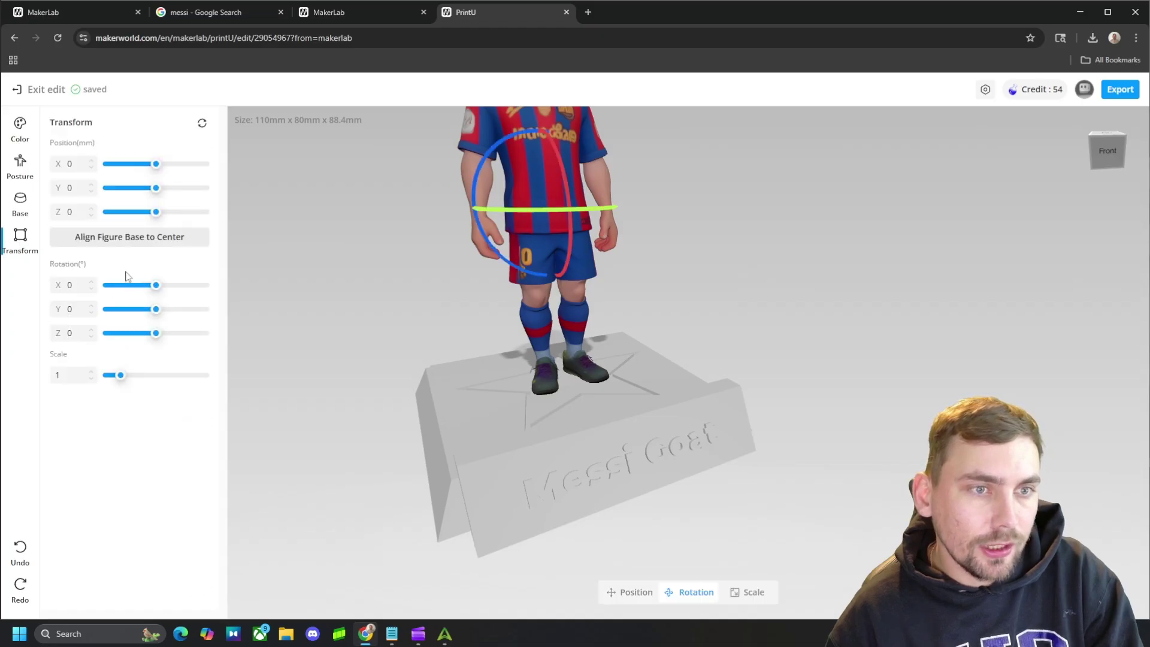
scroll(462, 215, "down", 3)
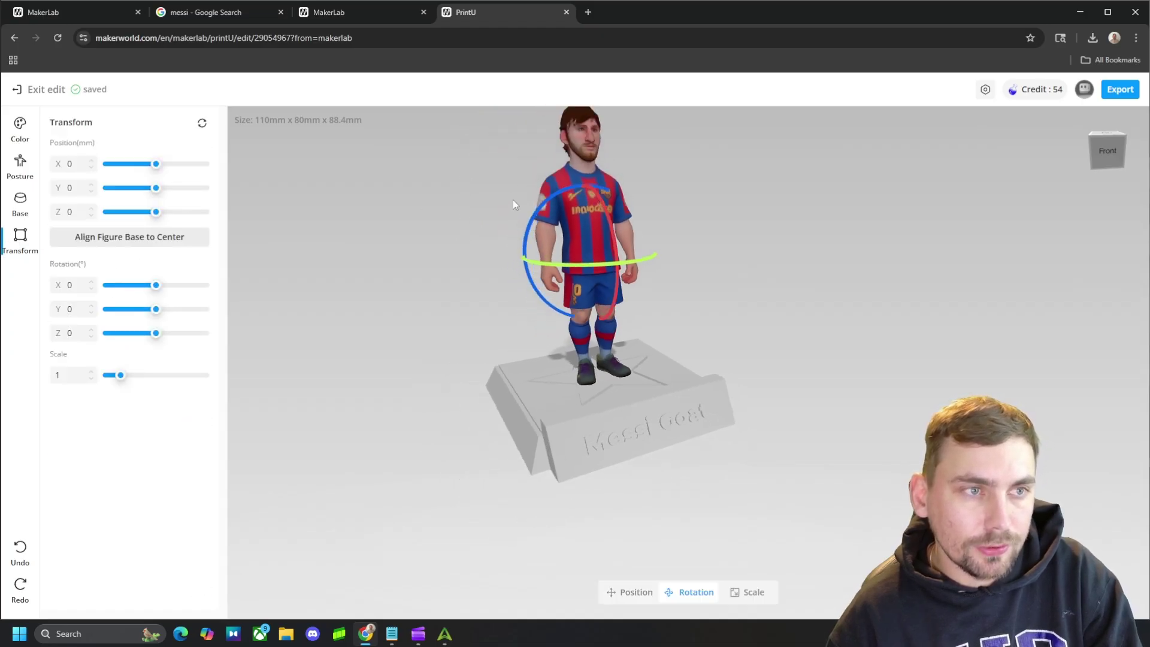
scroll(513, 200, "down", 2)
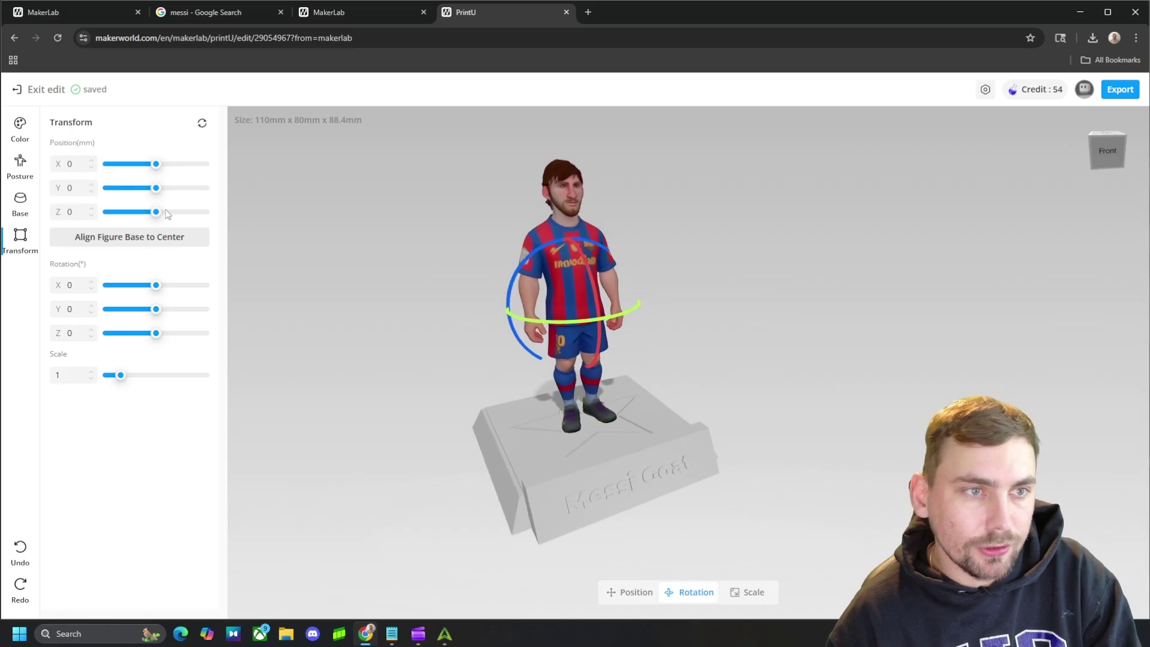
left_click_drag(168, 215, 158, 221)
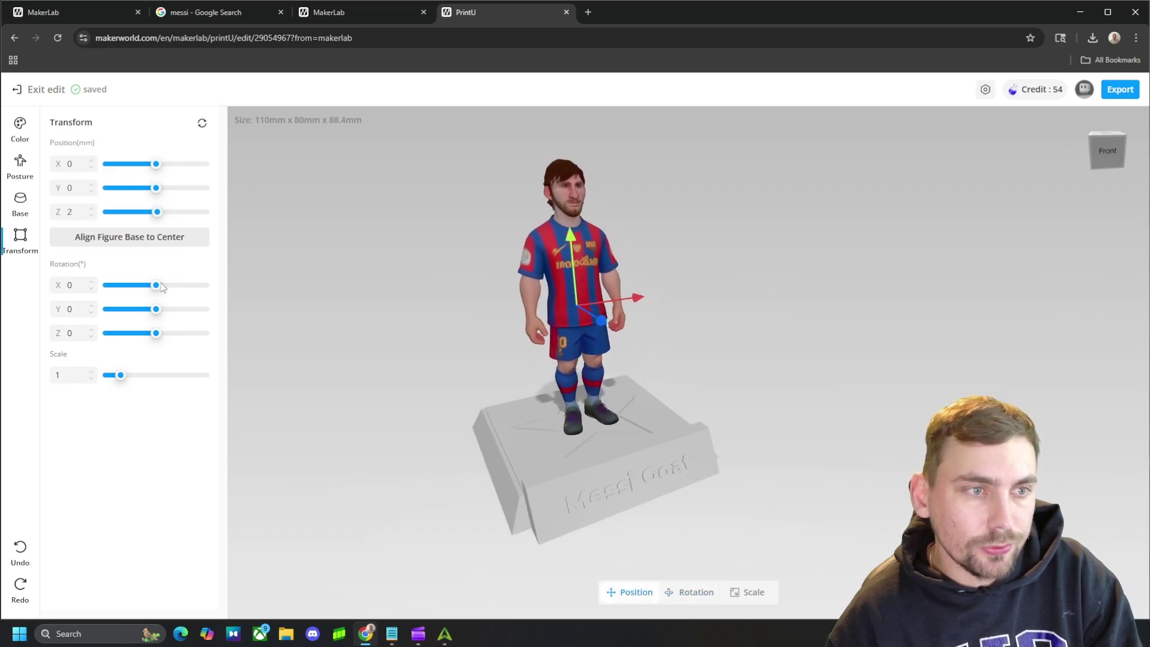
left_click_drag(154, 290, 168, 289)
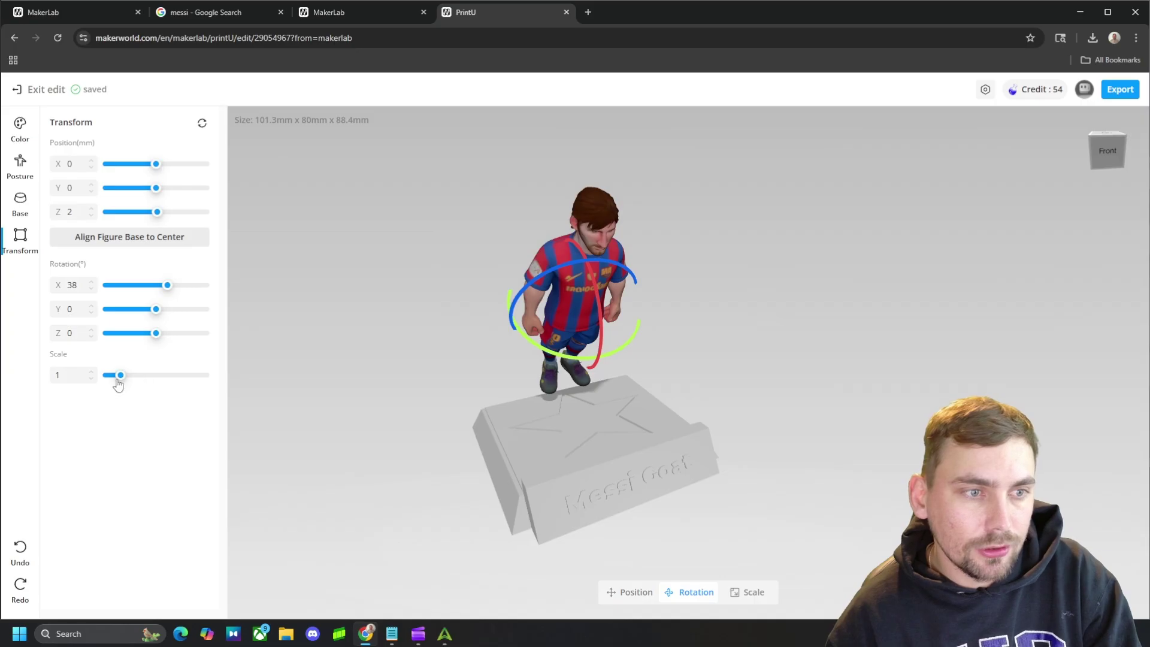
left_click_drag(119, 376, 142, 367)
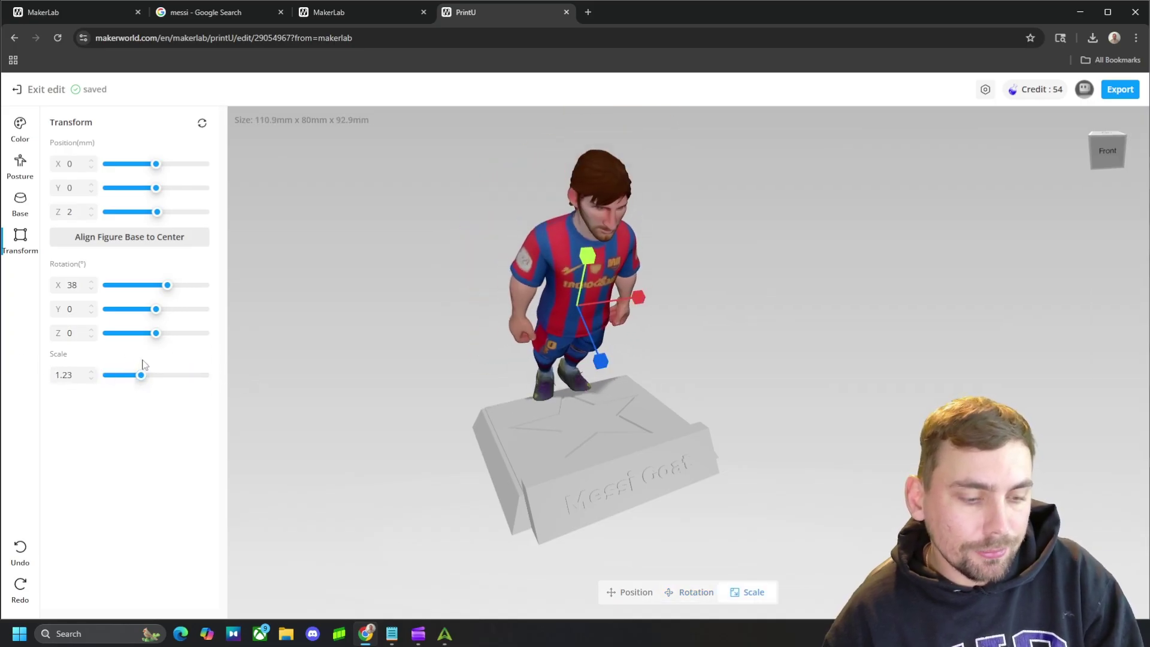
key("ctrl+z")
key("ctrl+z")
key("ctrl+z")
key("ctrl+z")
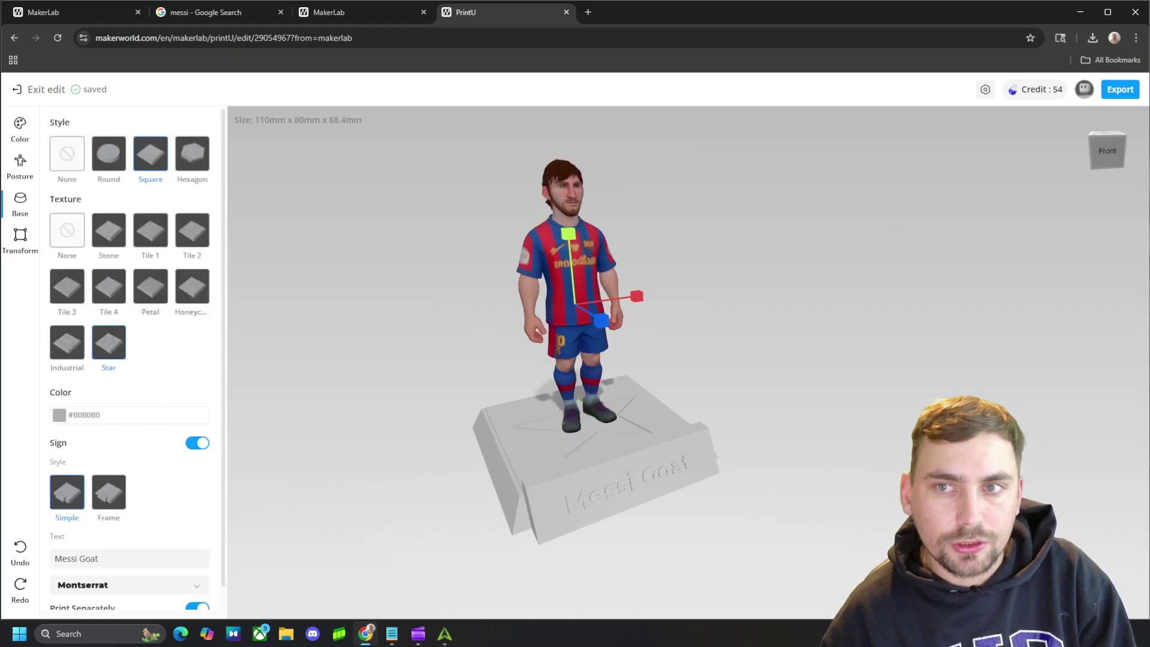
Step: Export the design for the A1 printer with a 0.4 nozzle
left_click(1122, 91)
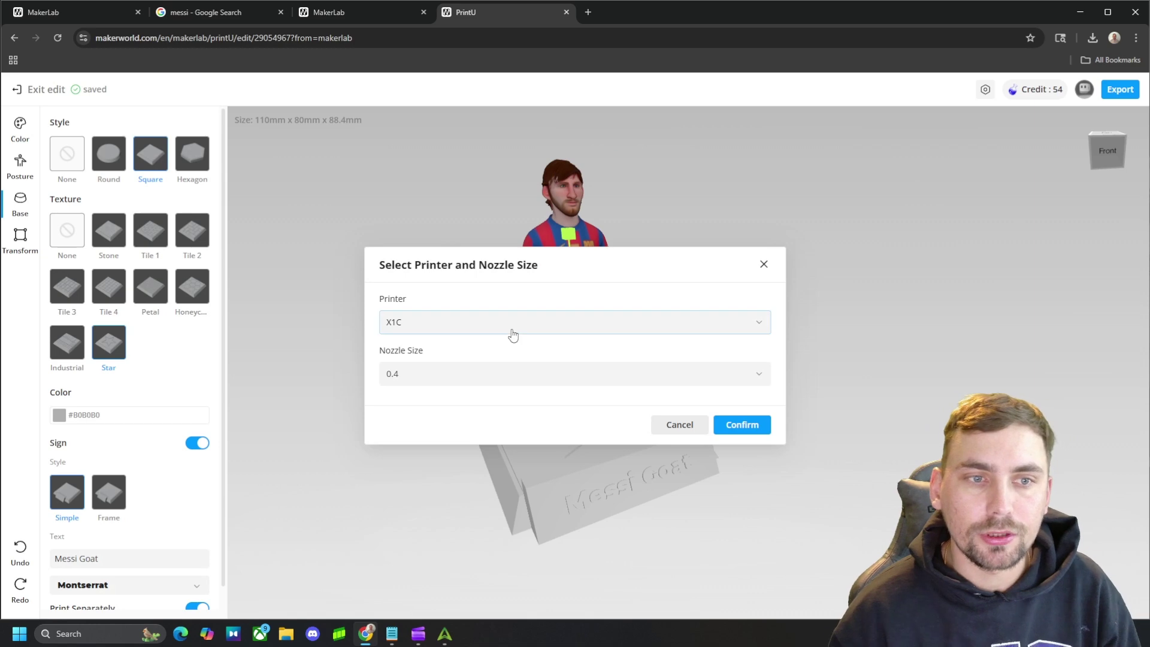
left_click(511, 327)
left_click(664, 354)
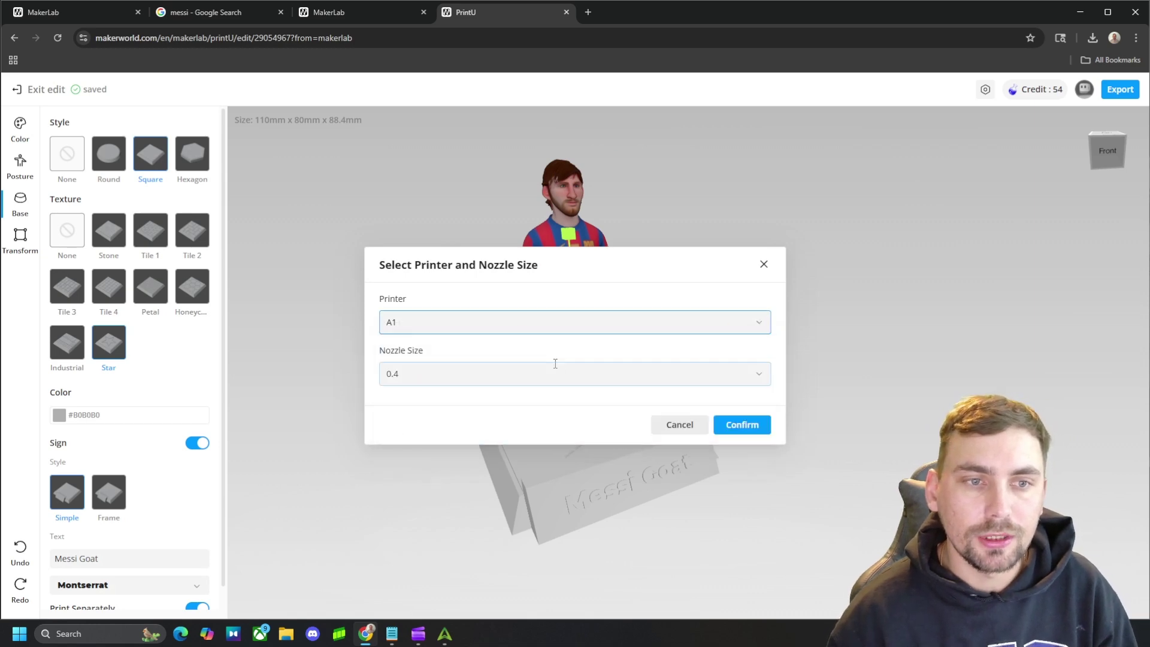
left_click(436, 382)
left_click(549, 398)
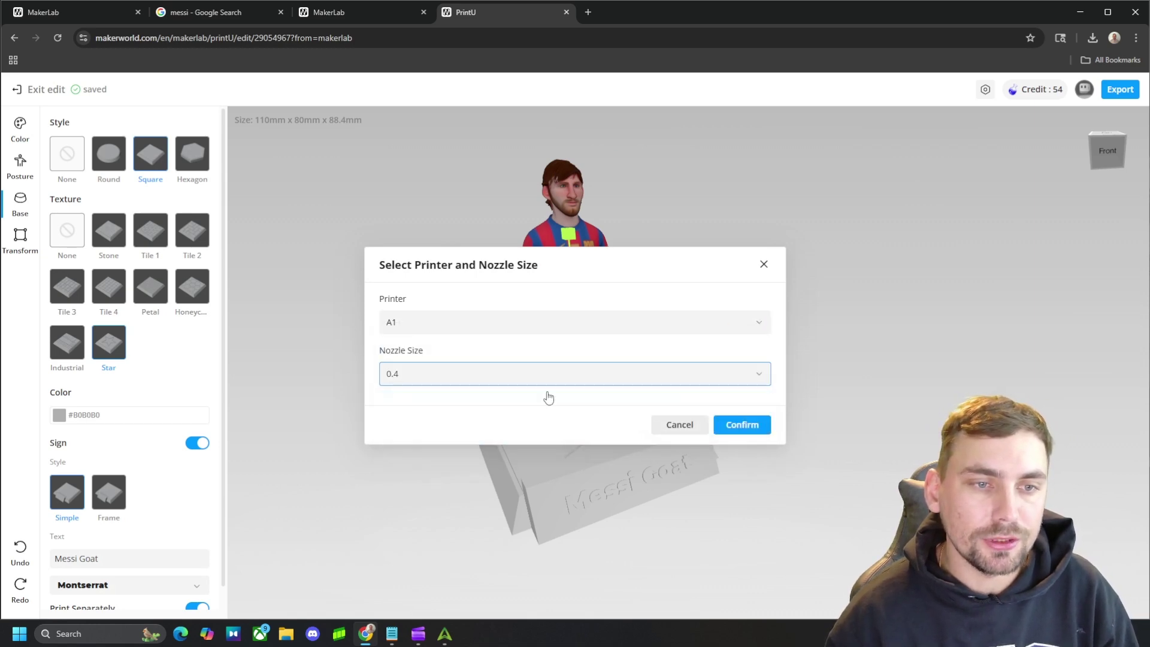
left_click(747, 427)
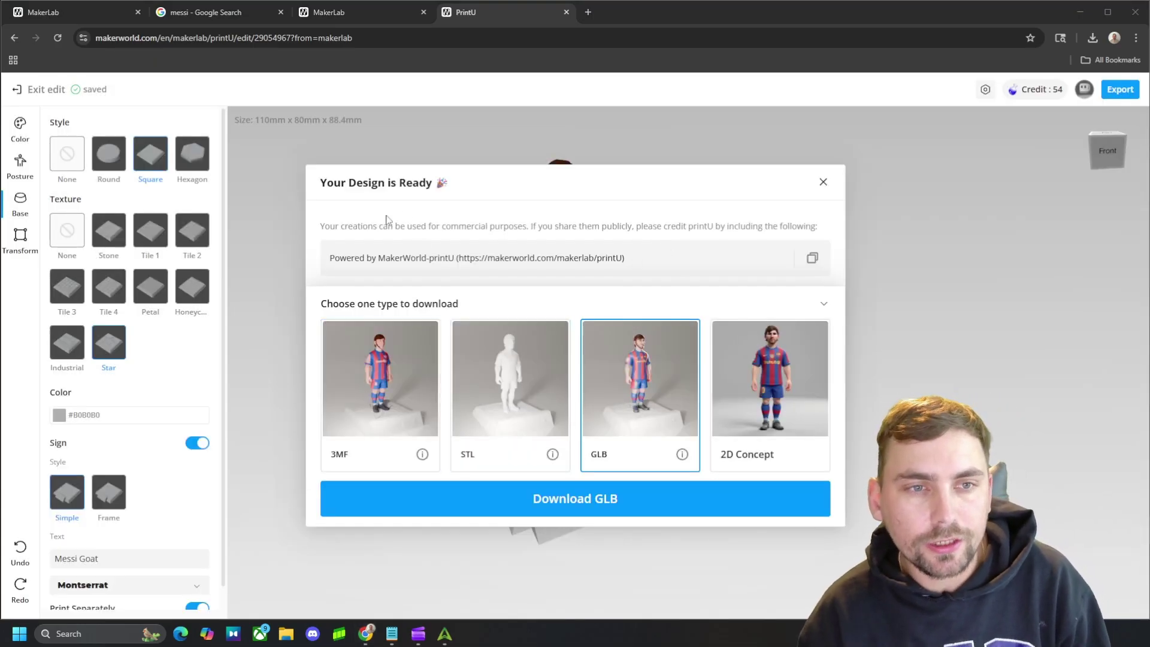
Step: Review the commercial-use note, the printU credit line and the 2D Concept download option
left_click_drag(322, 231, 776, 231)
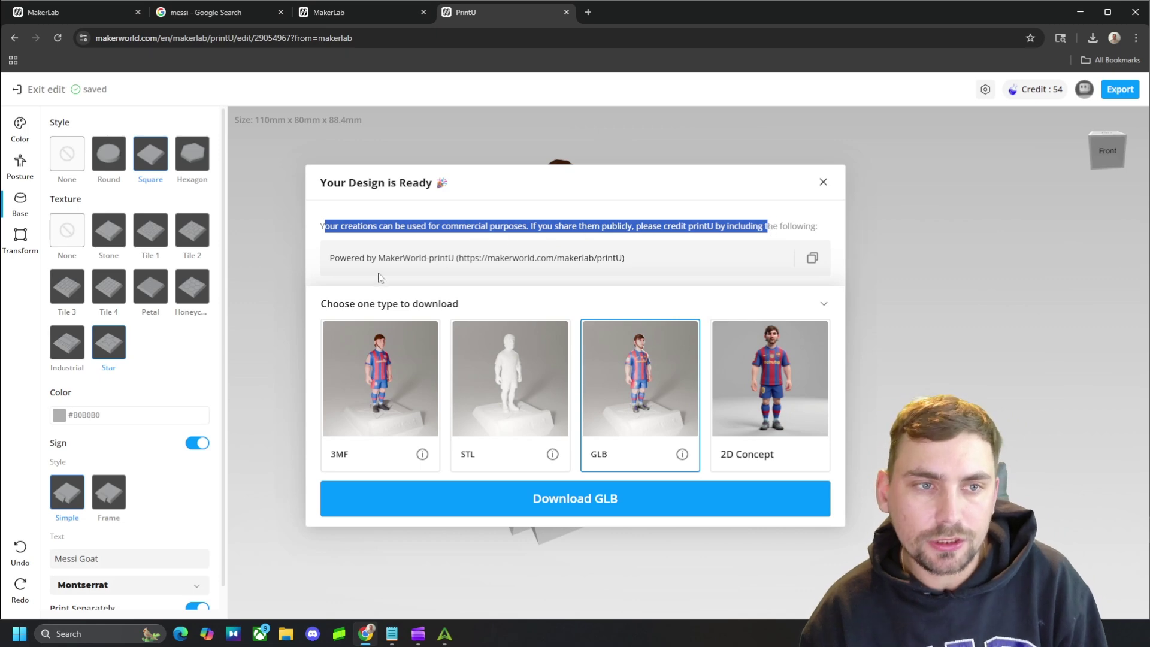
left_click_drag(671, 266, 335, 276)
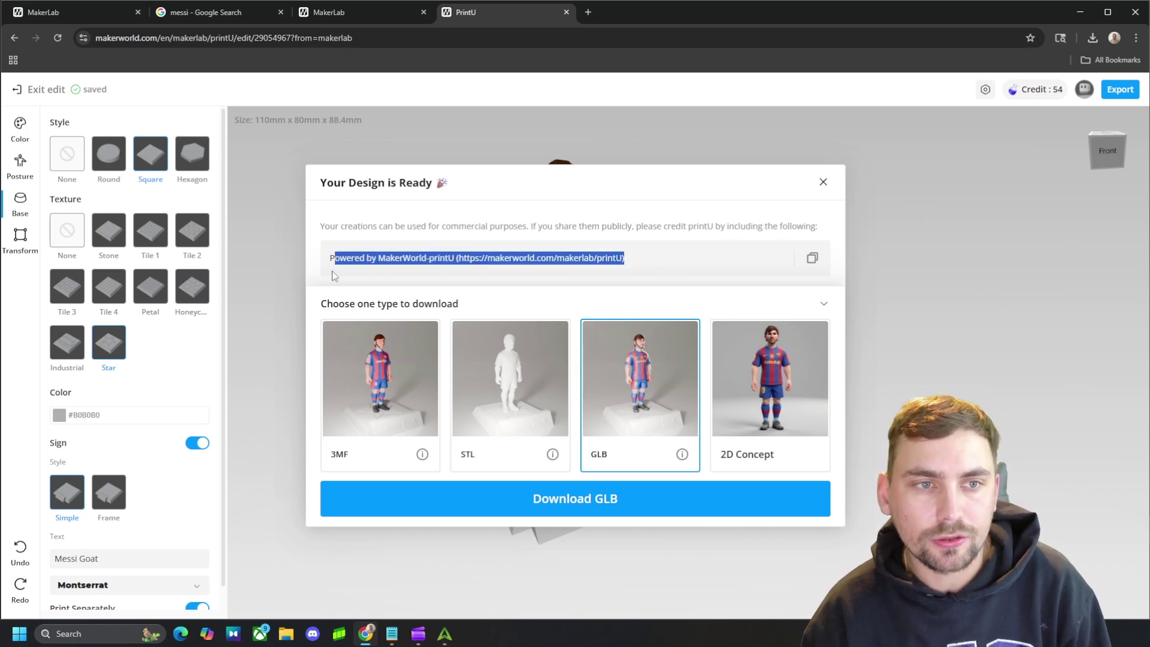
left_click(648, 262)
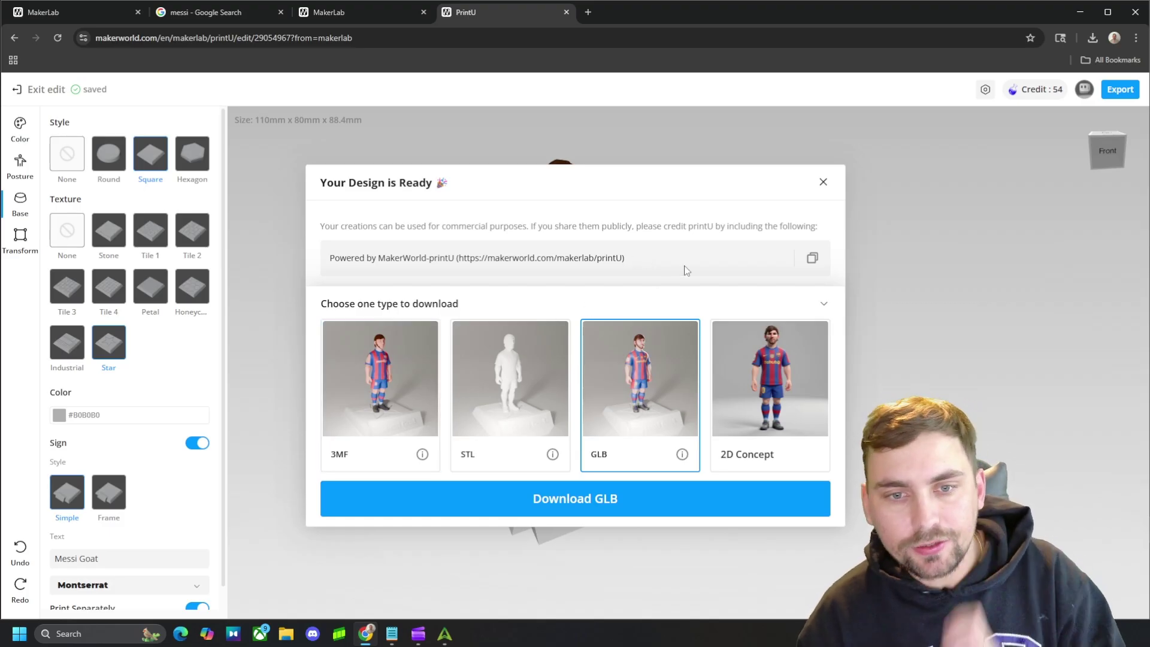
left_click(734, 418)
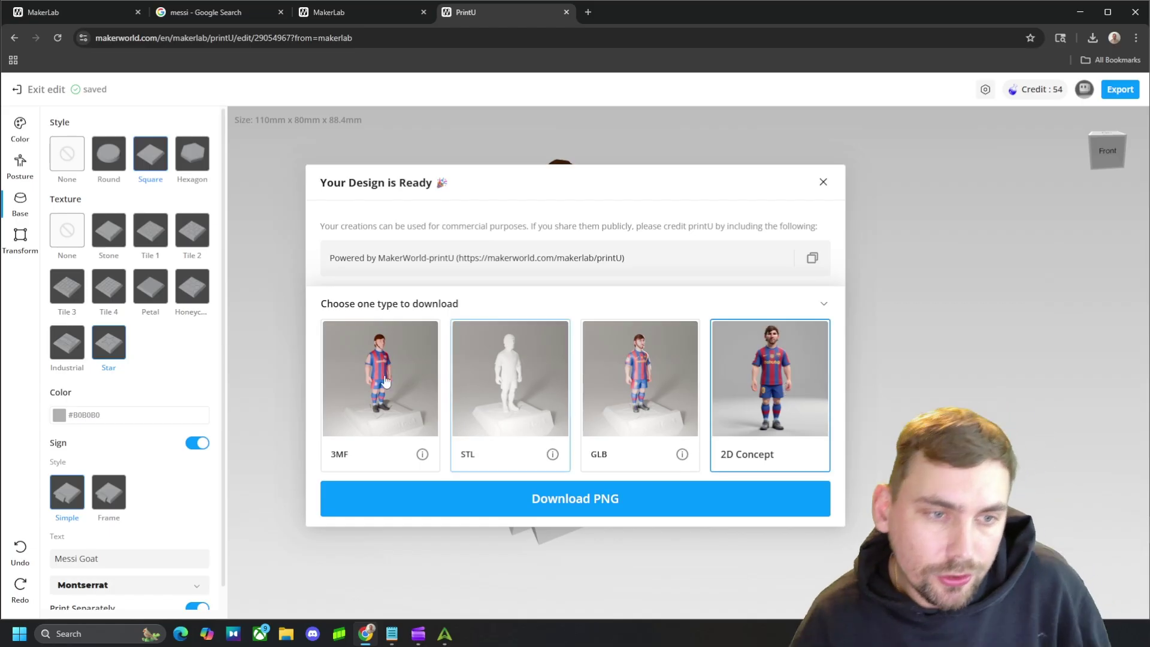
Step: Download the model as STL after comparing the GLB and 3MF options, then show recent downloads
left_click(527, 390)
left_click(633, 395)
left_click(385, 401)
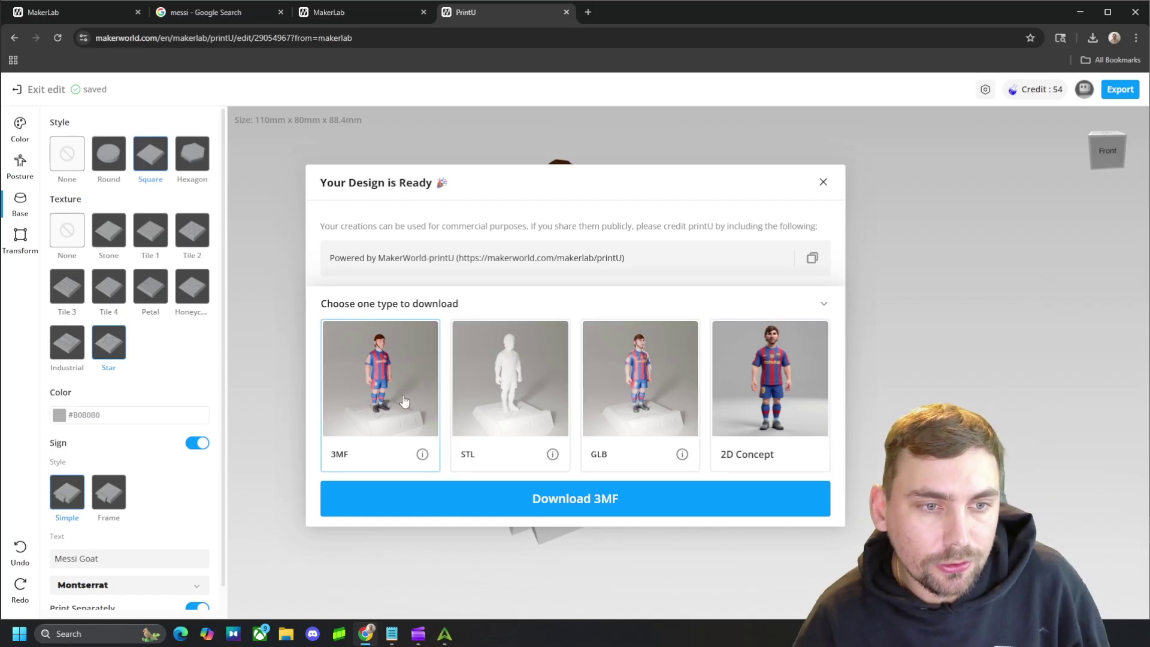
left_click(527, 398)
left_click(616, 499)
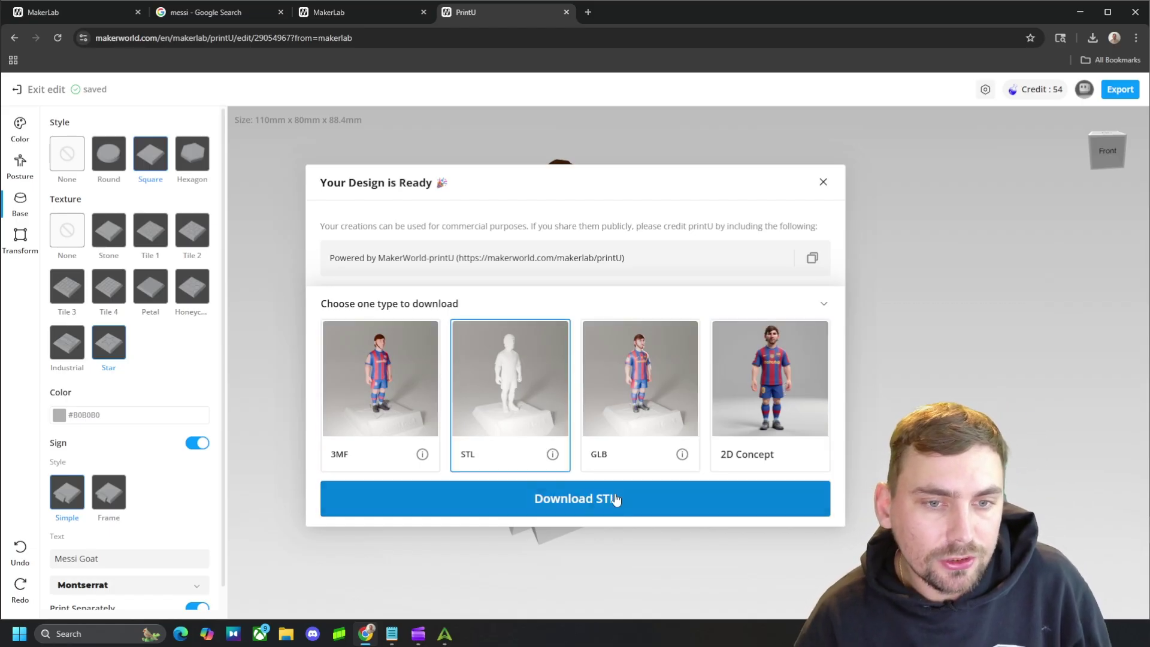
left_click(580, 503)
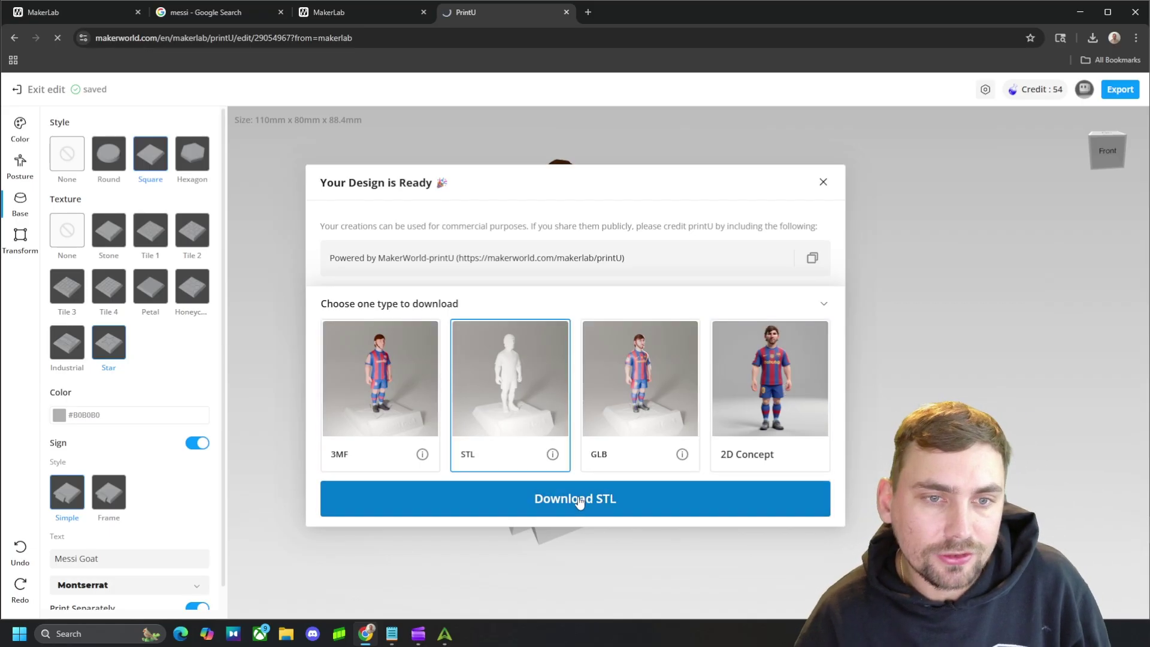
left_click(1094, 37)
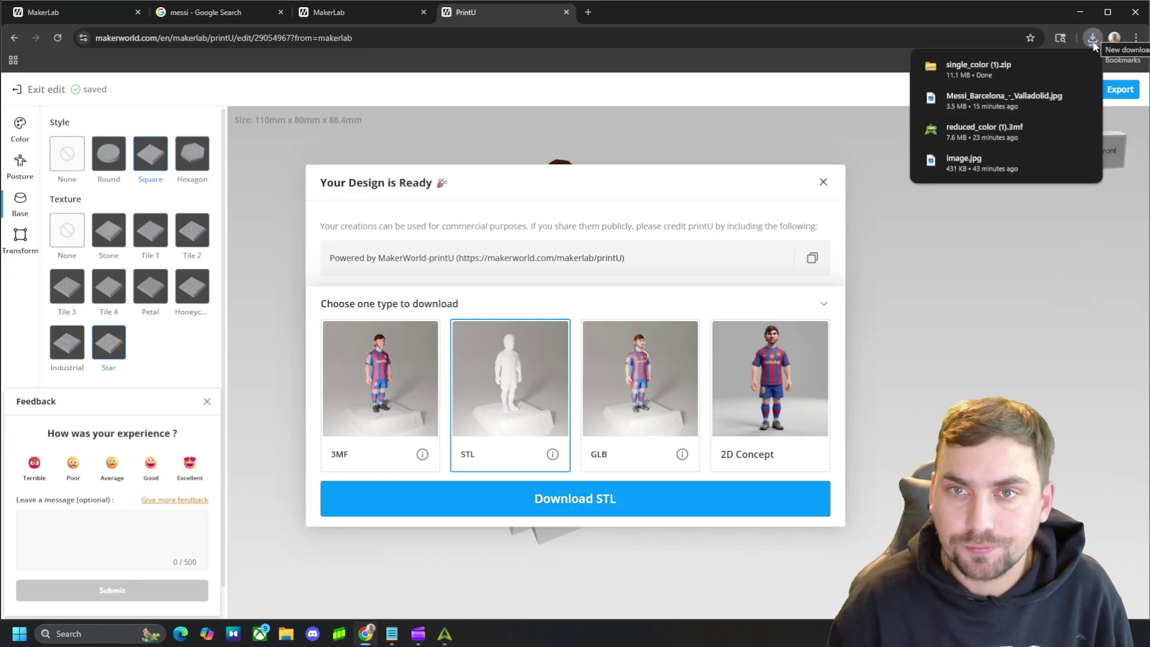
Step: Extract single_color (1).zip to its suggested folder and open figurine.stl in Creality Print
left_click(1003, 69)
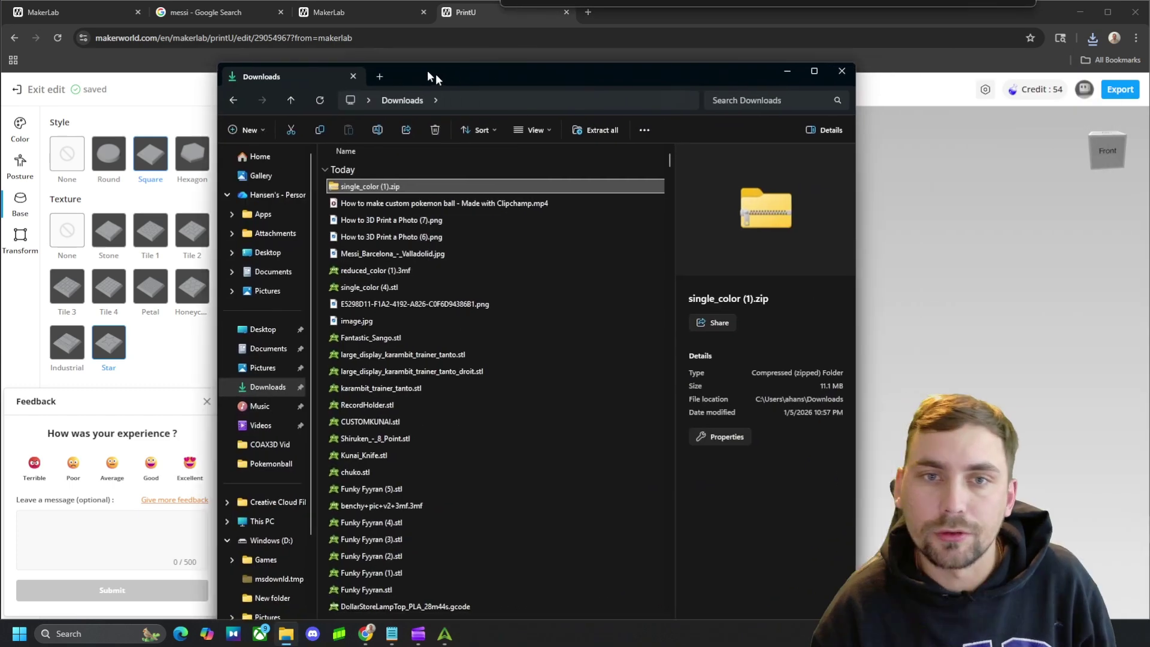
right_click(332, 174)
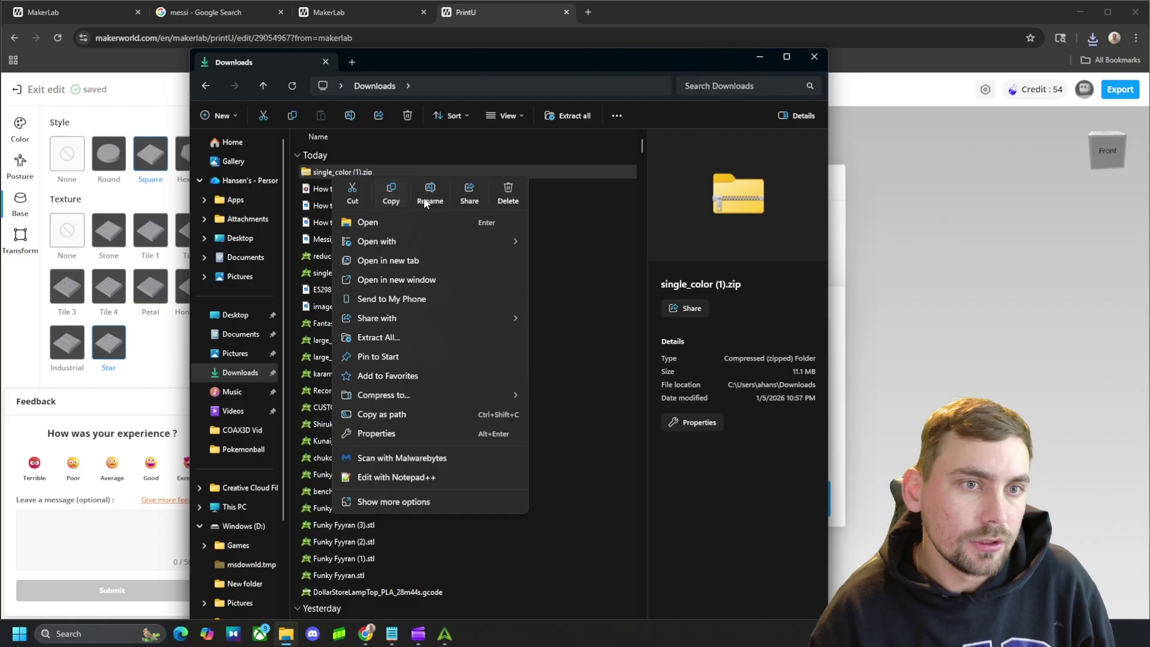
left_click(395, 343)
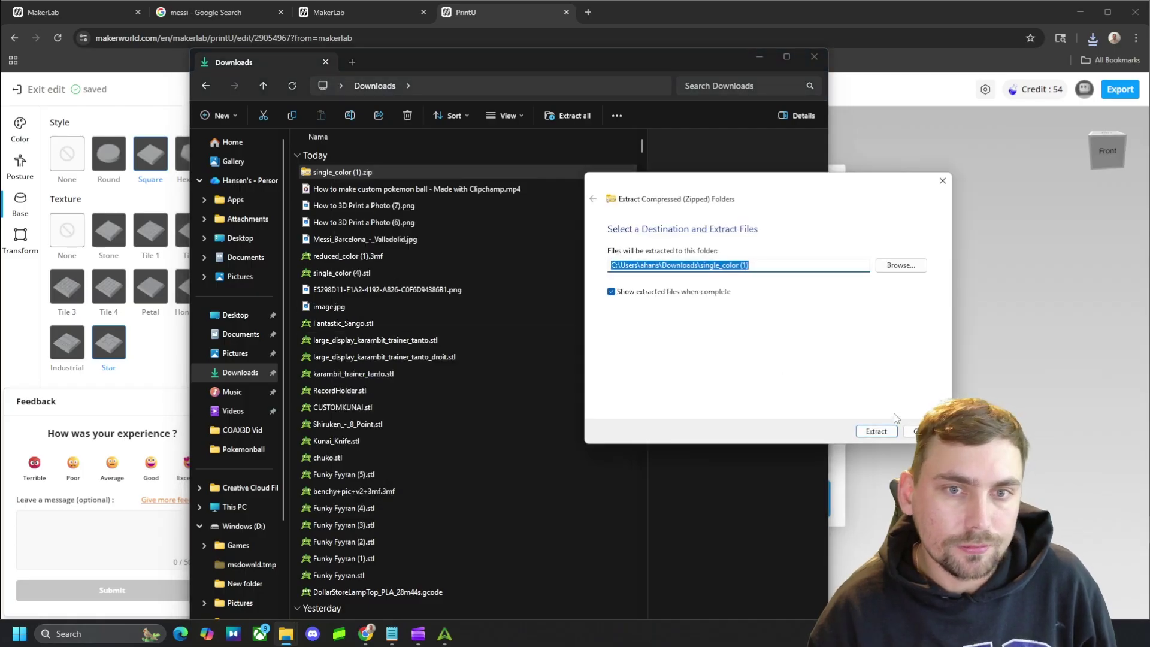
key("Return")
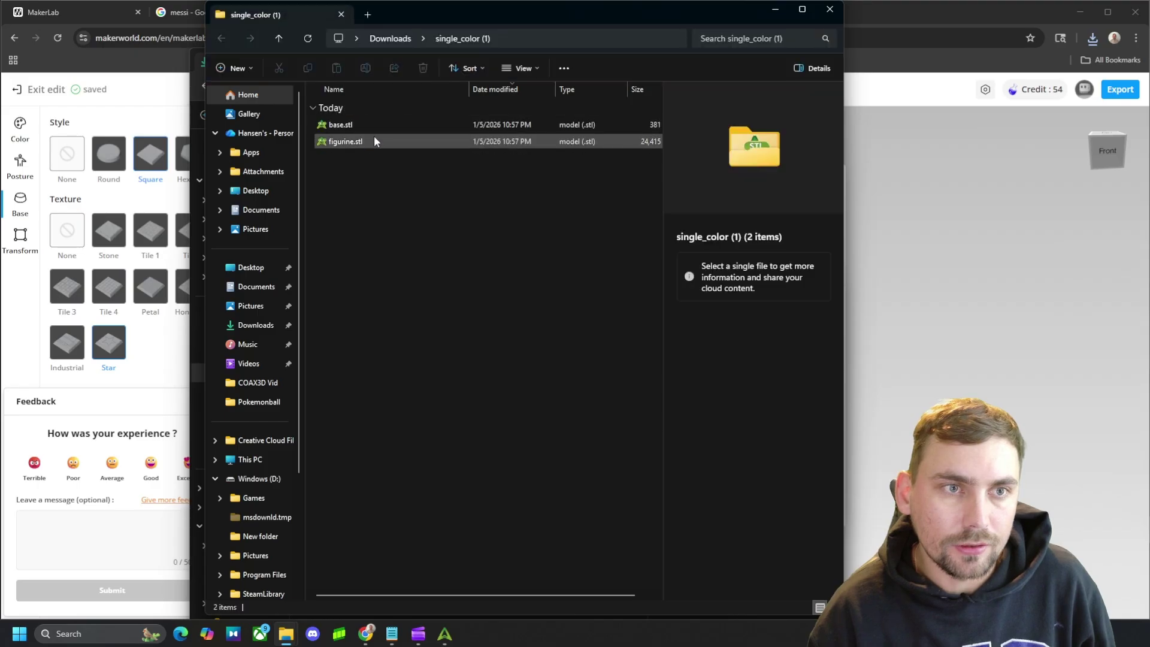
left_click(374, 146)
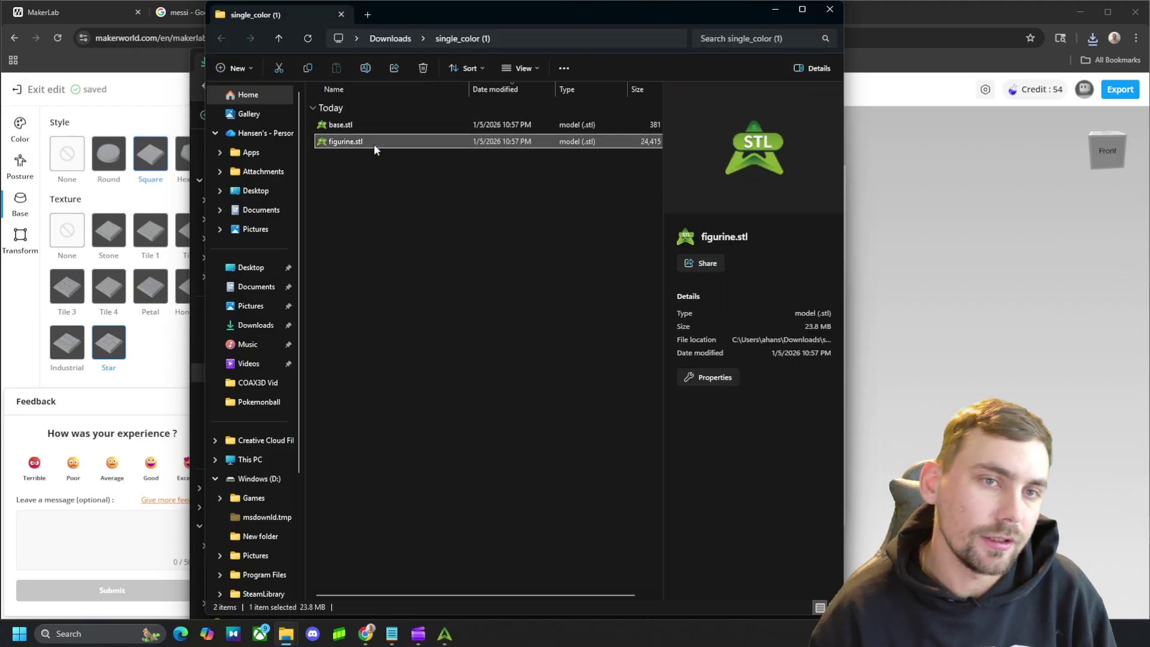
double_click(374, 143)
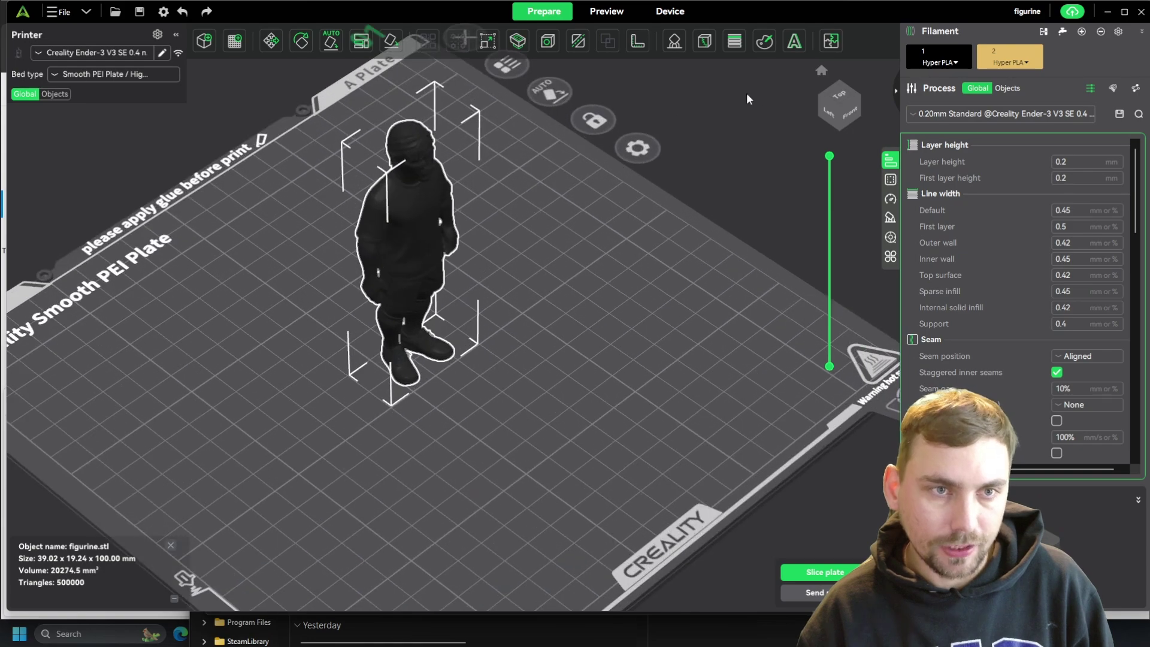
Step: View the loaded 100 mm figurine straight from the front and zoom to inspect it
scroll(451, 281, "down", 5)
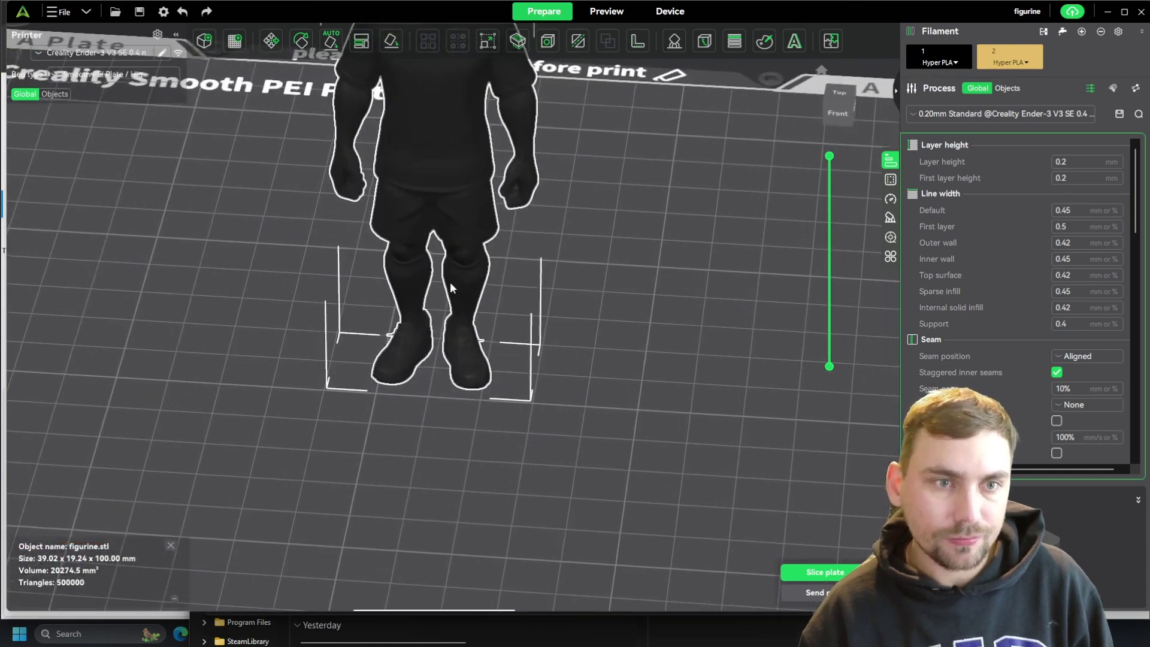
left_click(839, 114)
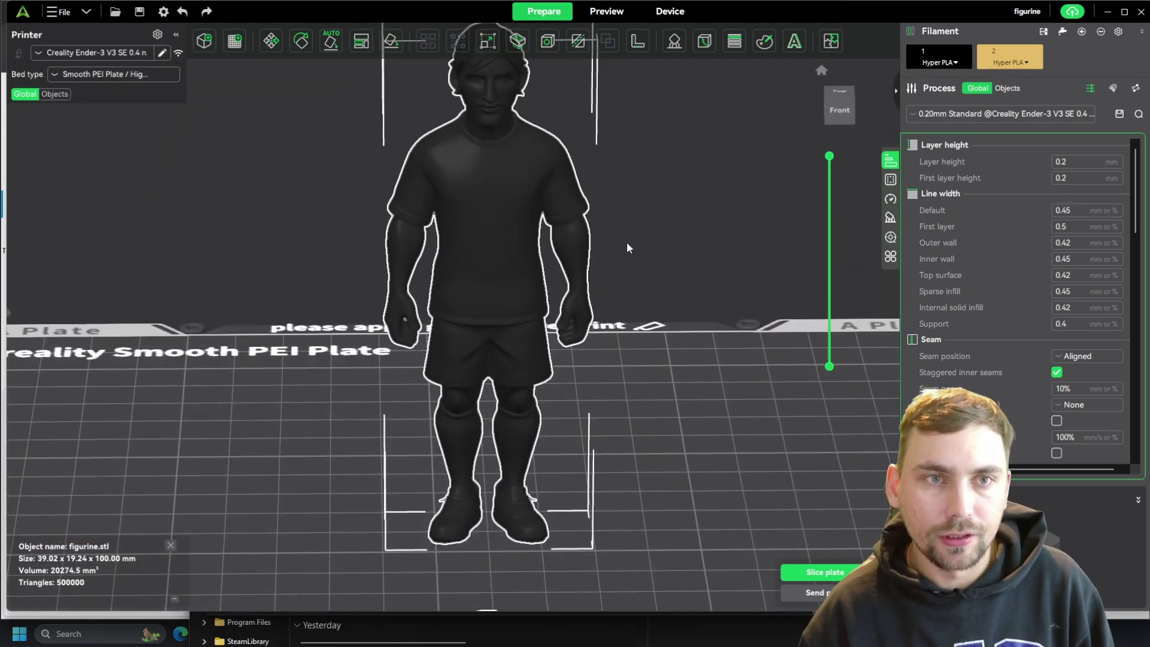
scroll(569, 296, "down", 4)
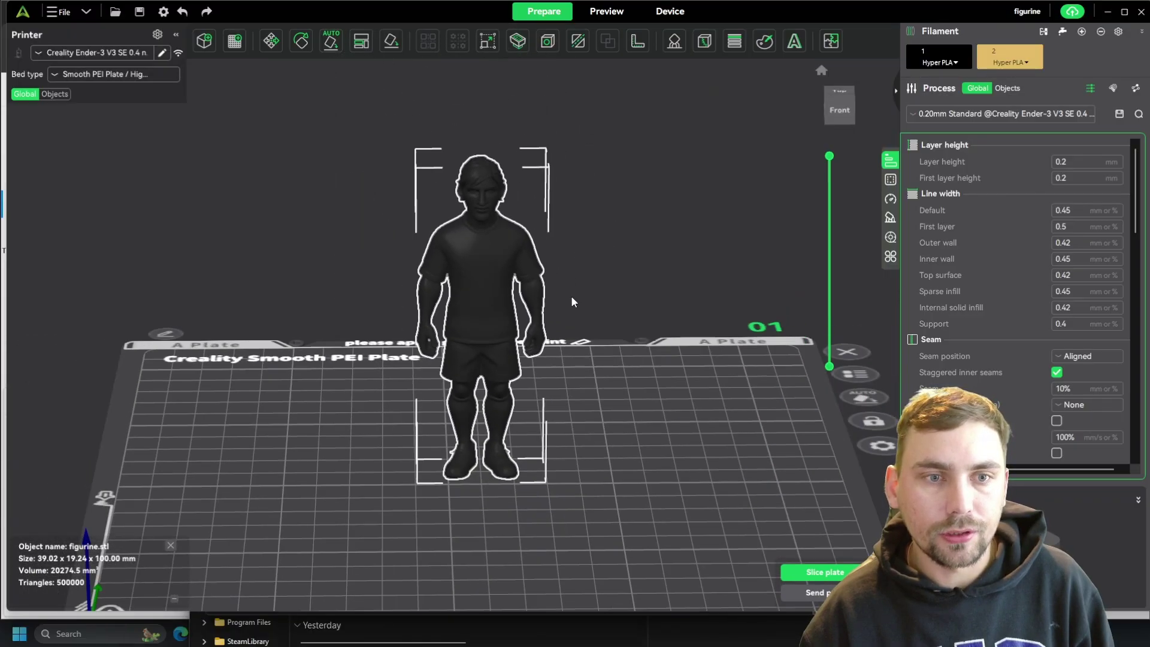
scroll(569, 296, "up", 5)
scroll(558, 303, "down", 2)
scroll(493, 318, "up", 3)
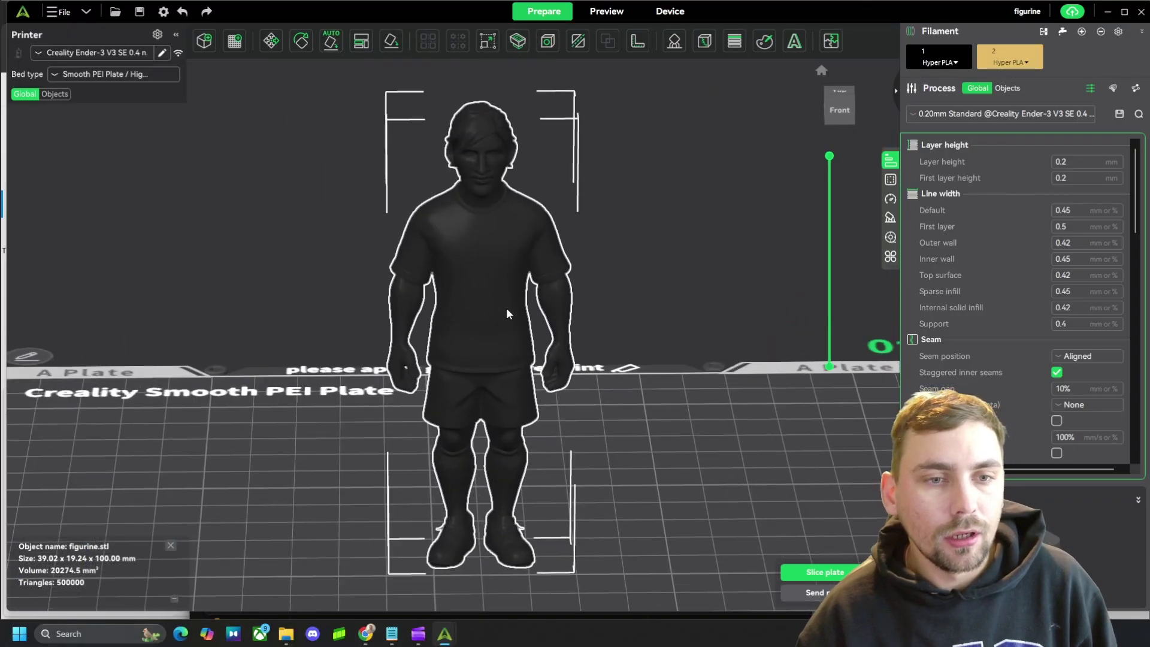
Step: Slice the figurine and zoom through the preview, estimating 1h0m and 10.07 g of filament
left_click(826, 572)
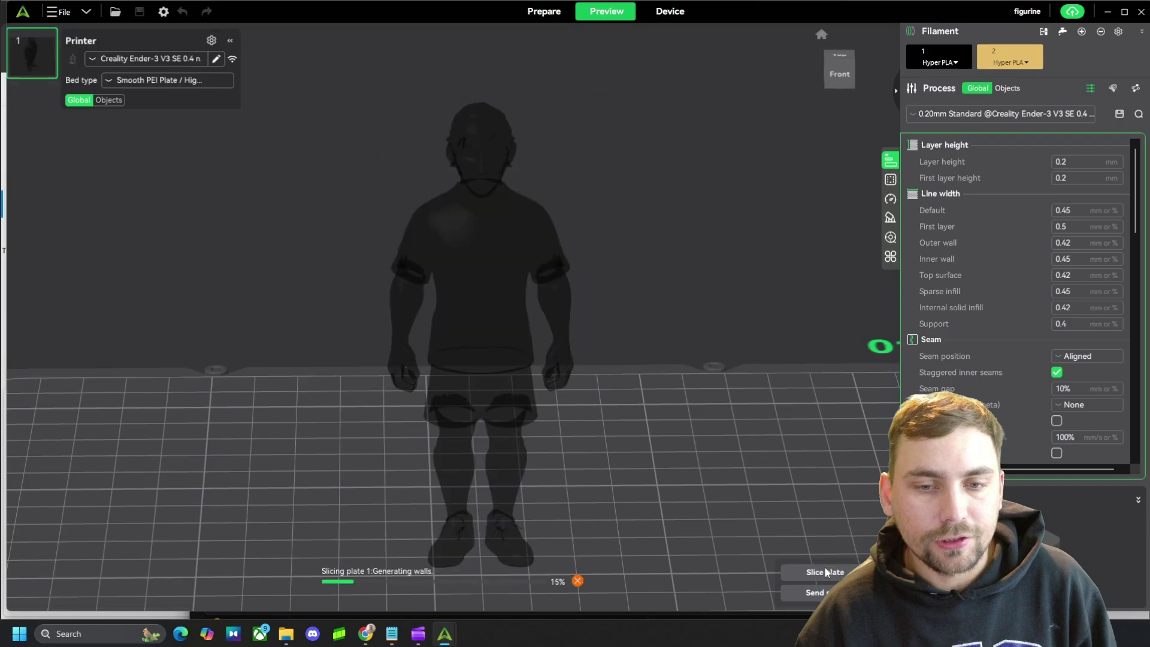
scroll(480, 185, "down", 3)
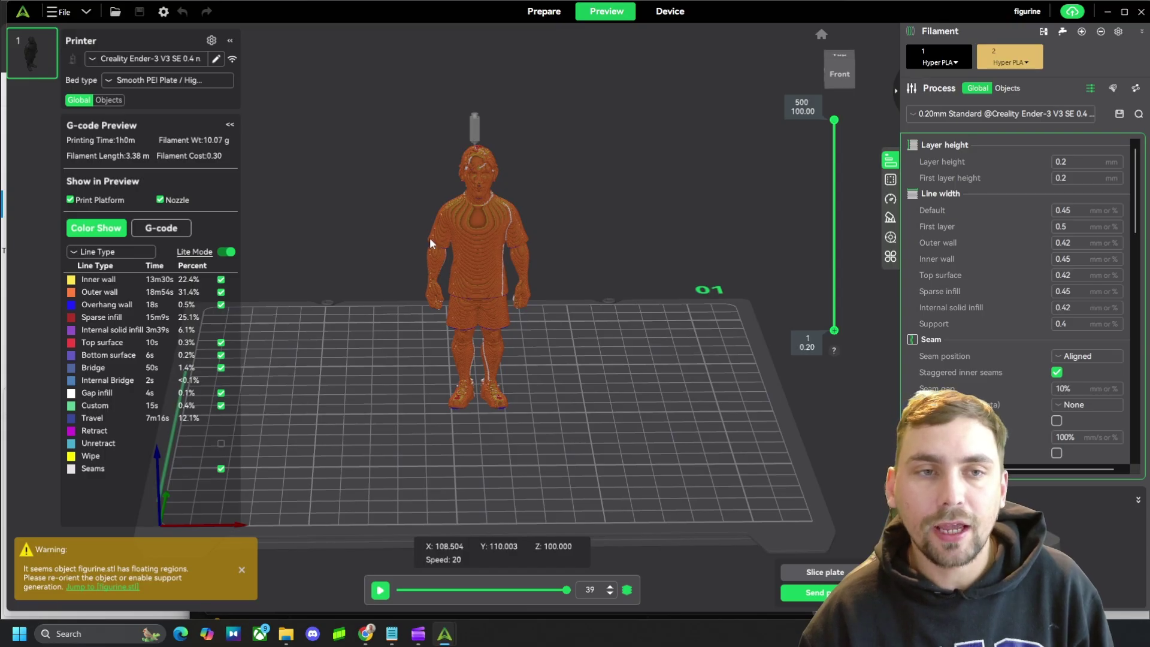
scroll(467, 216, "up", 2)
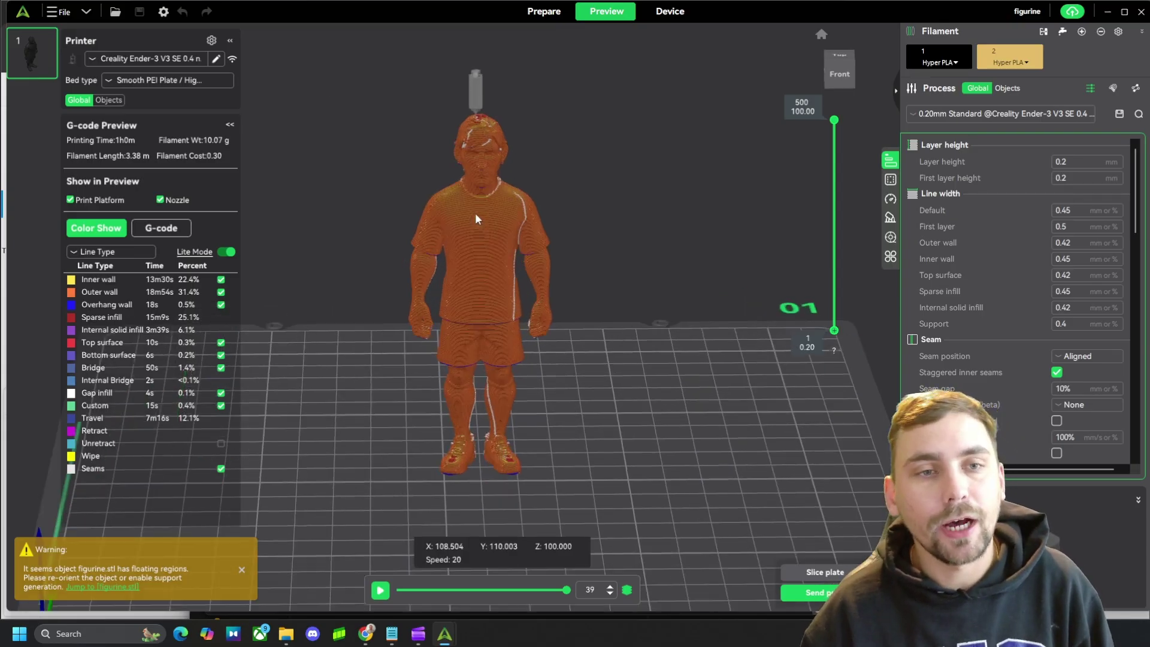
scroll(462, 213, "up", 1)
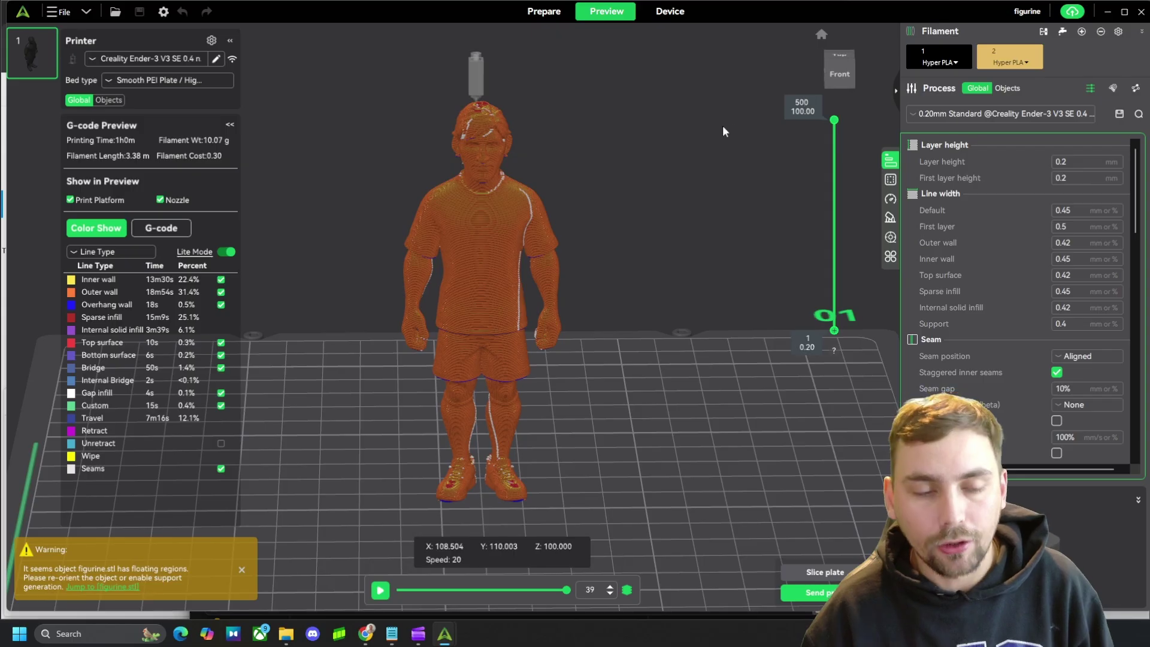